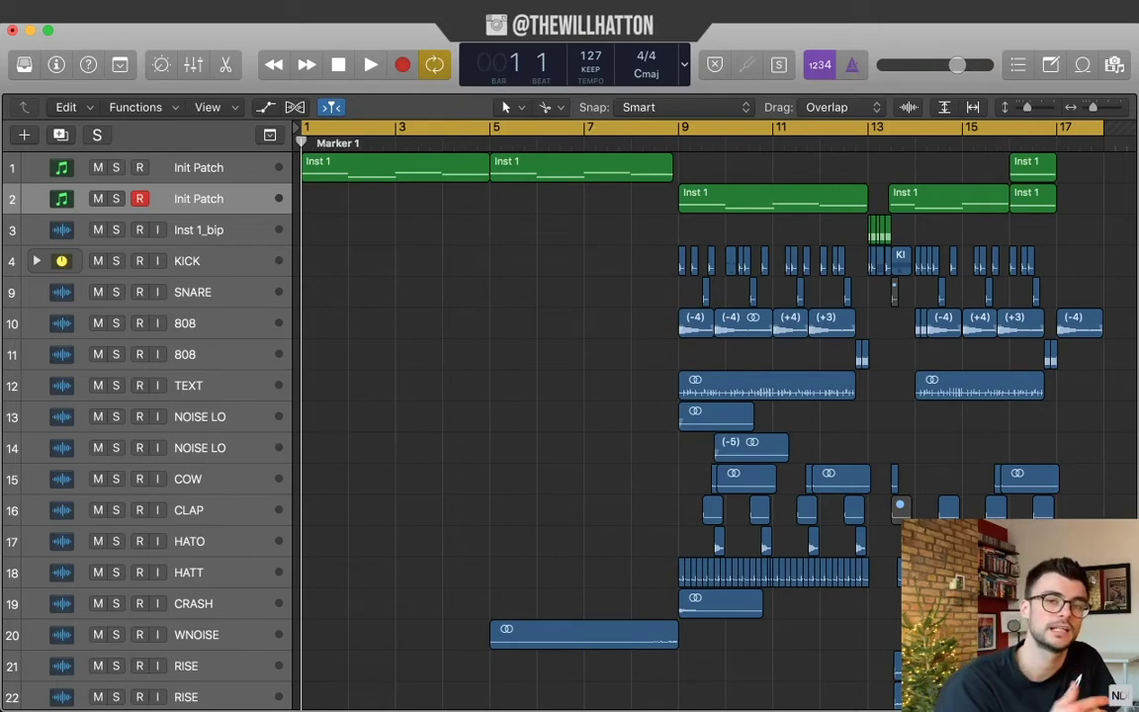
Play back the arrangement and examine the finished Phase Plant patch on the second instrument track
key("space")
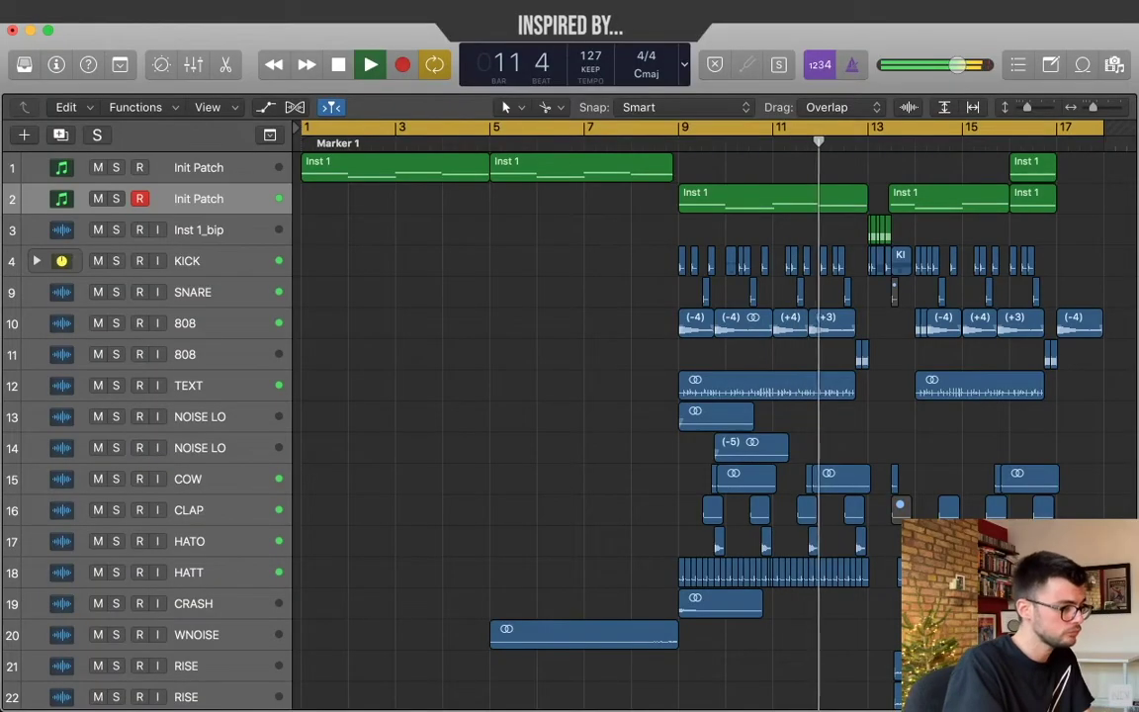
left_click(56, 64)
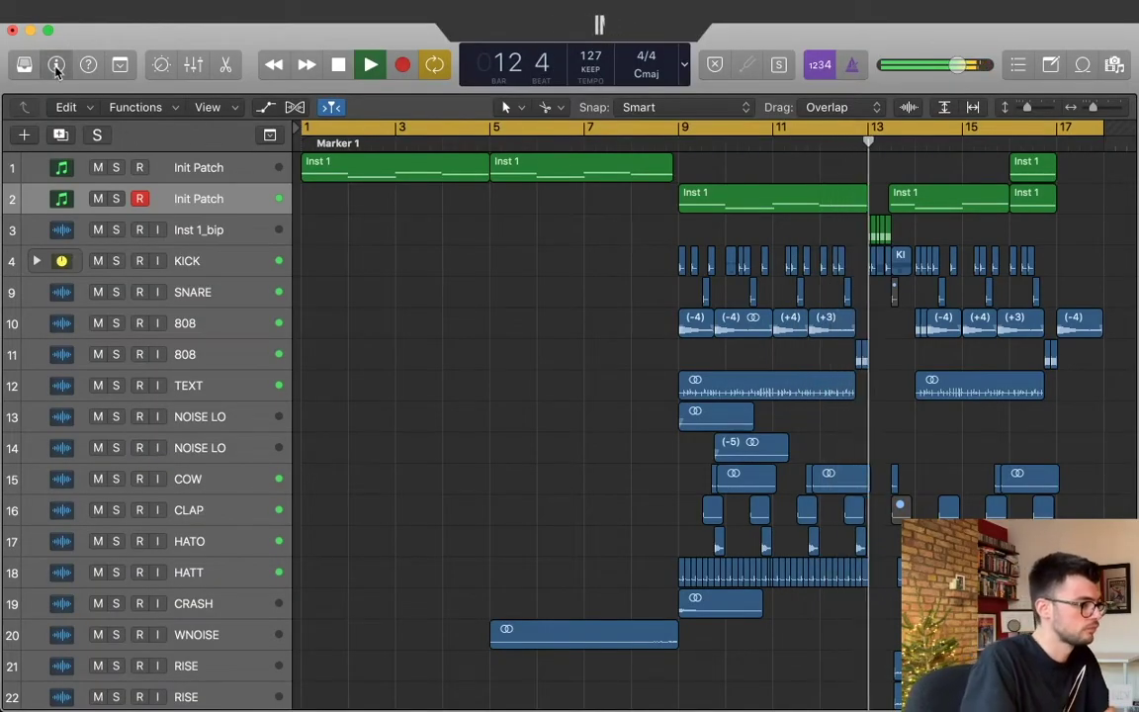
left_click(51, 304)
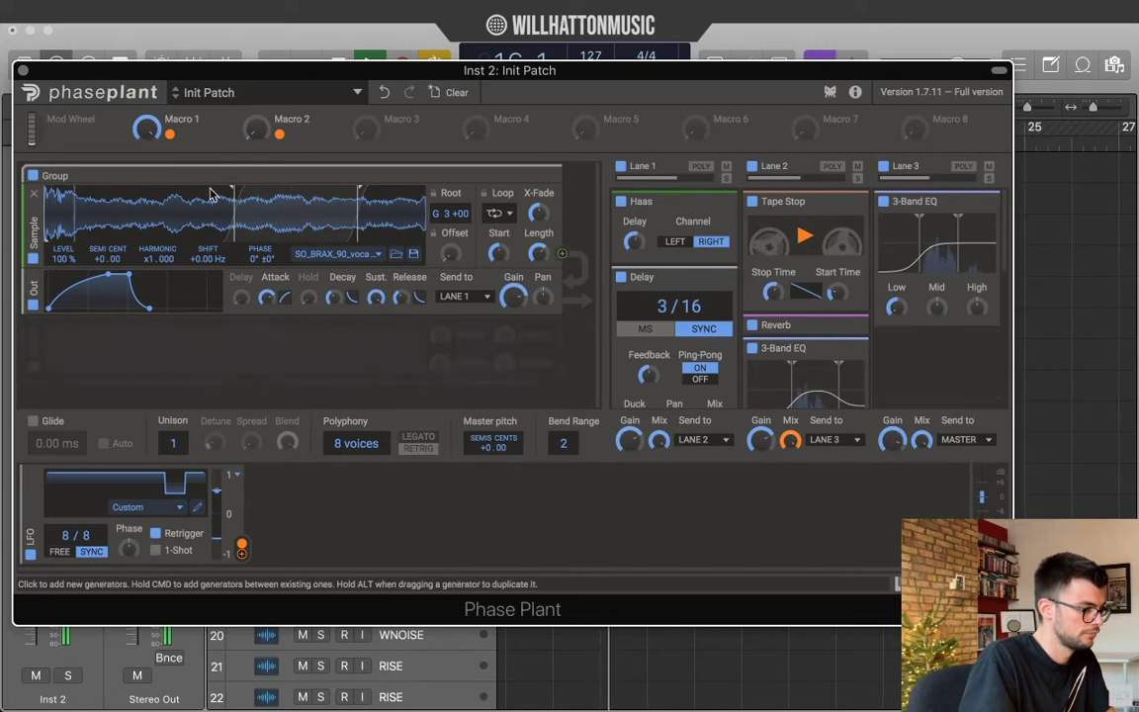
left_click(23, 70)
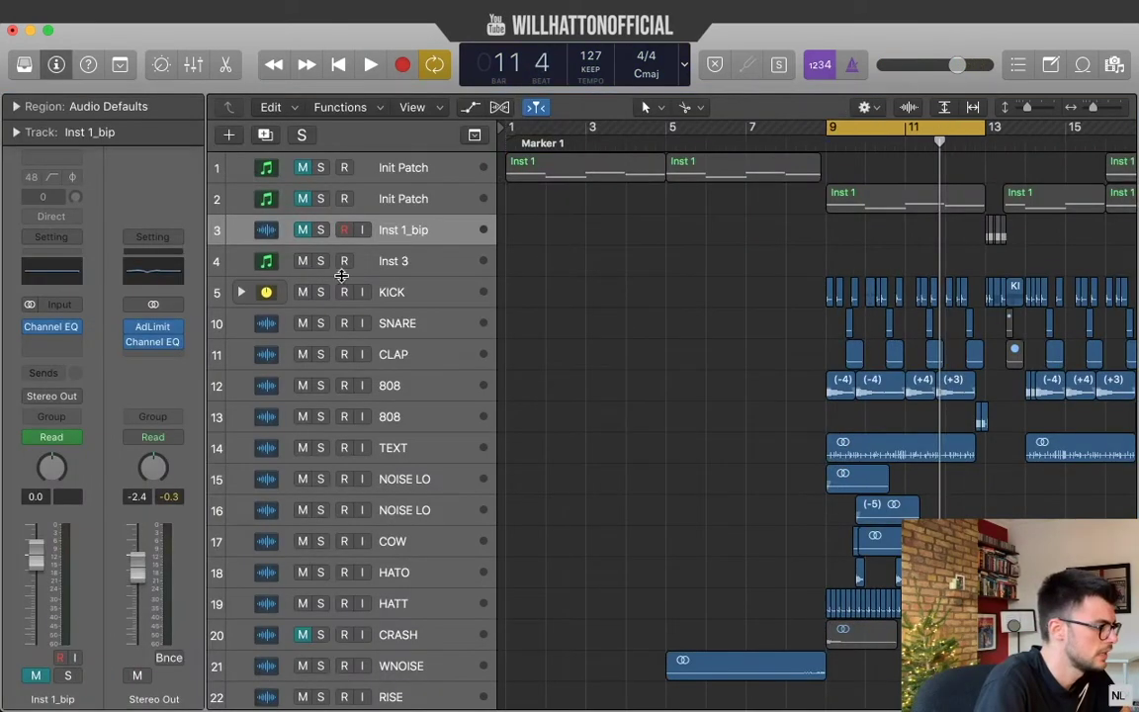
Open Phase Plant on the Inst 3 track and add a Sample generator to the empty patch
left_click(339, 267)
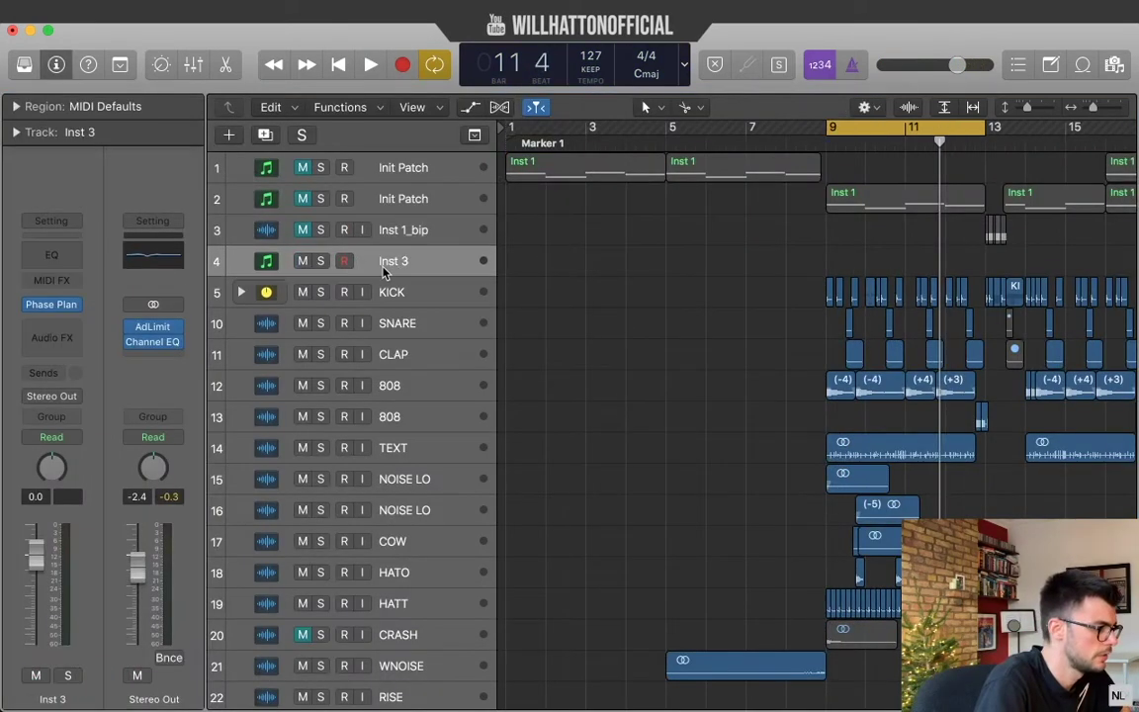
left_click(50, 304)
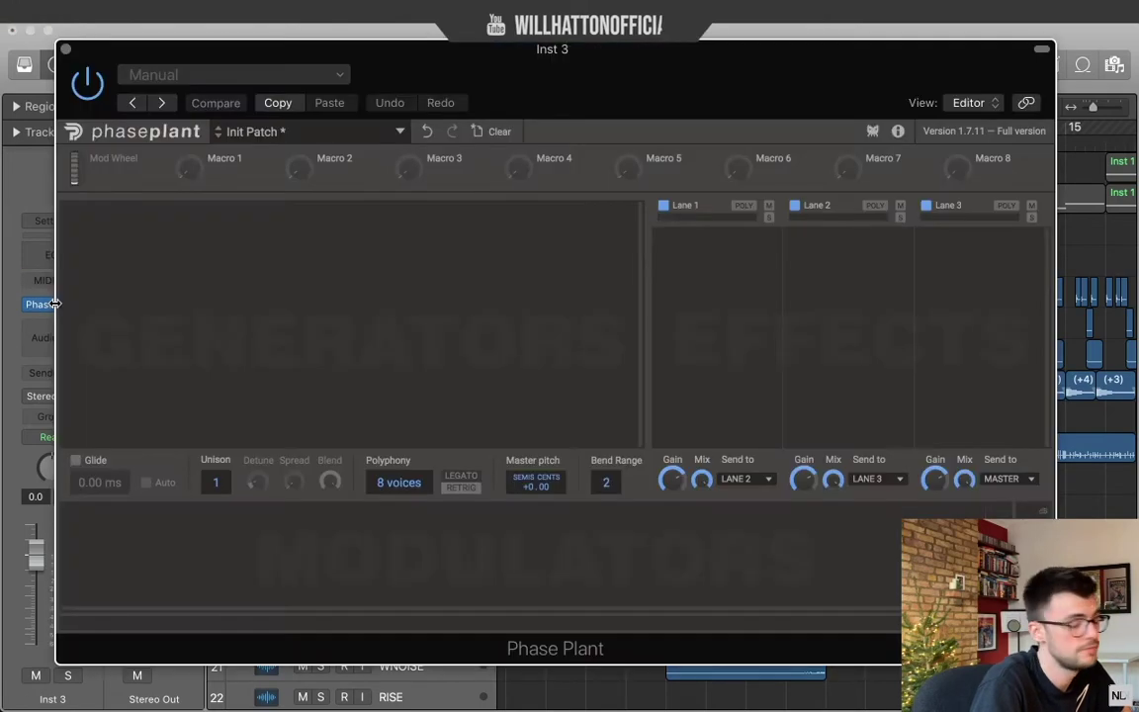
left_click(308, 246)
left_click(358, 330)
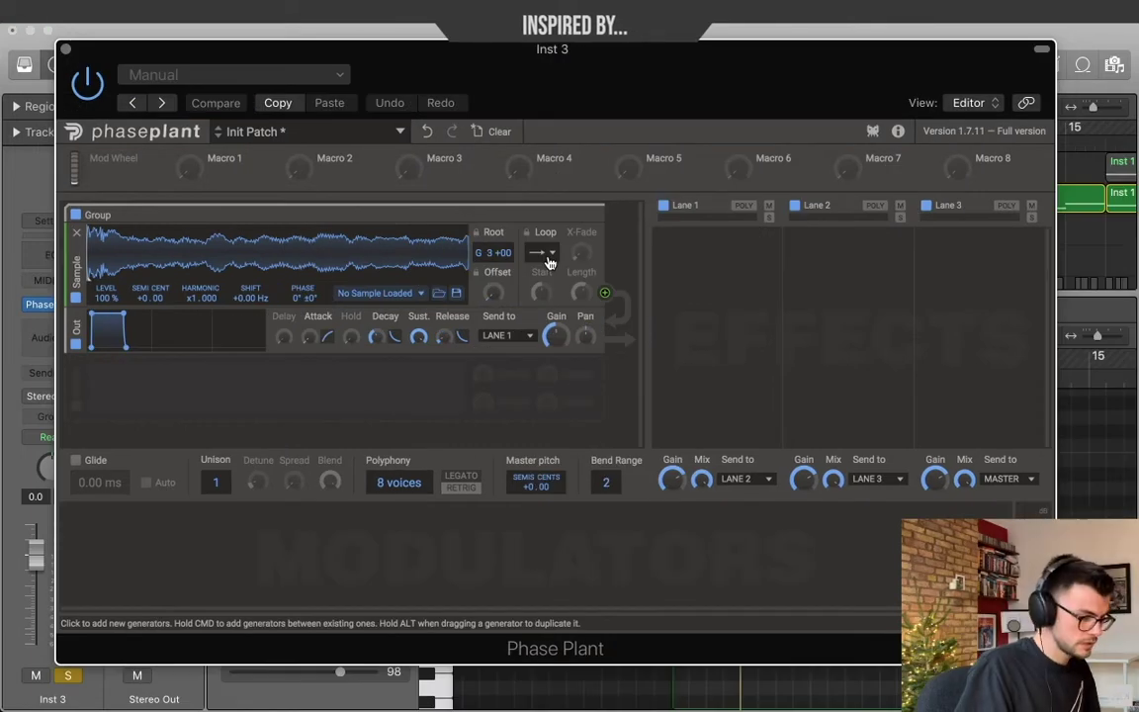
Set the sample's loop mode to Ping Pong and move the loop region just right of the waveform's middle
left_click(550, 259)
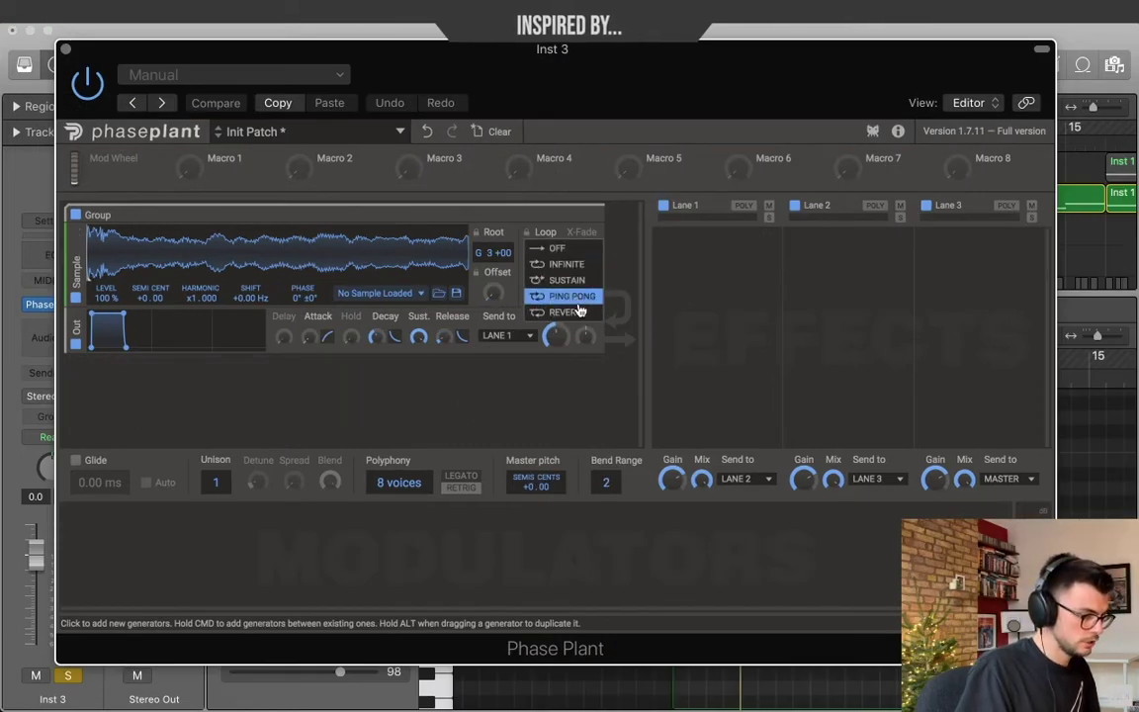
left_click(575, 297)
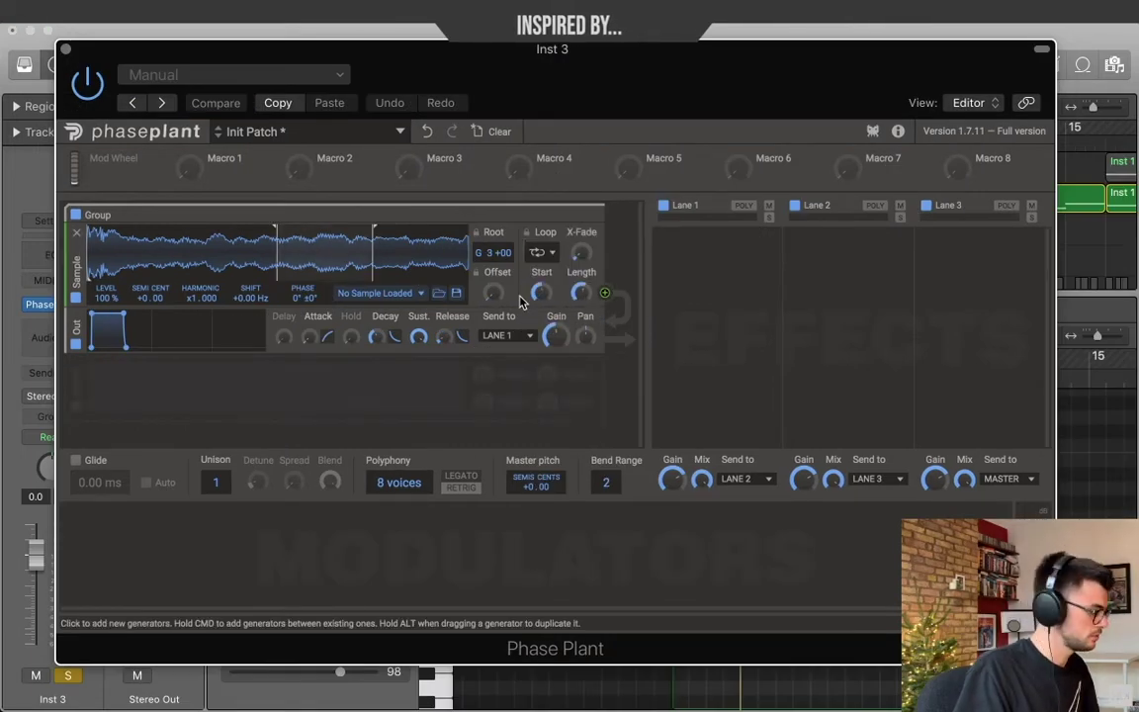
left_click_drag(321, 255, 143, 257)
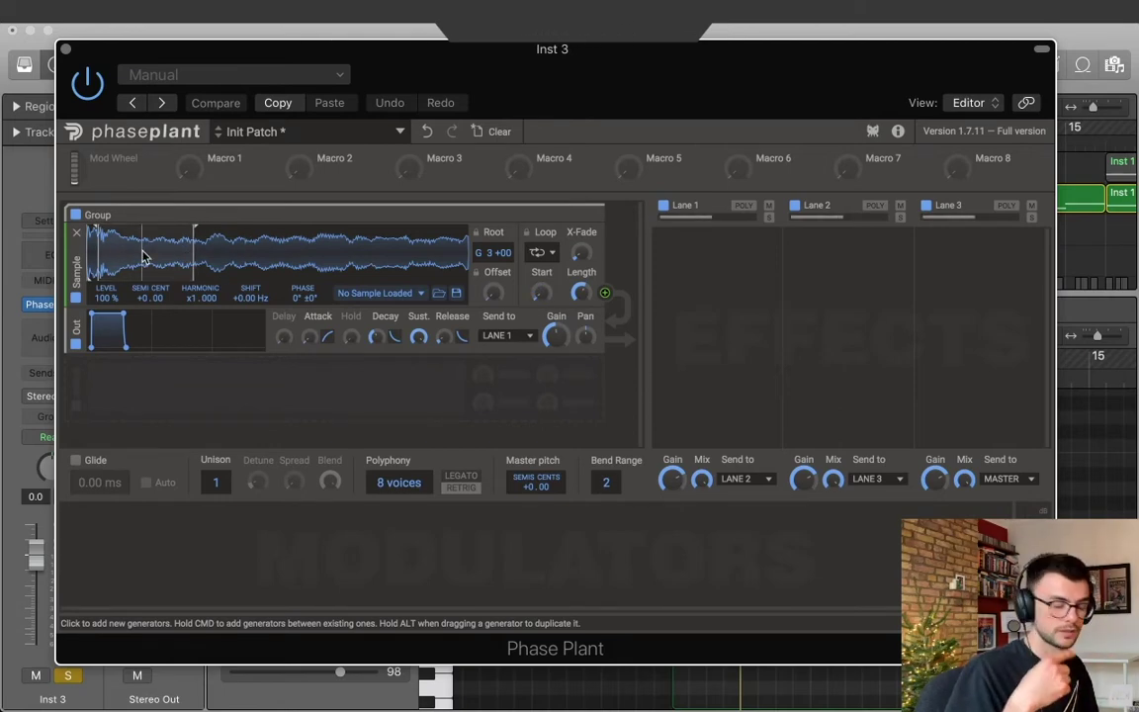
left_click_drag(144, 257, 287, 259)
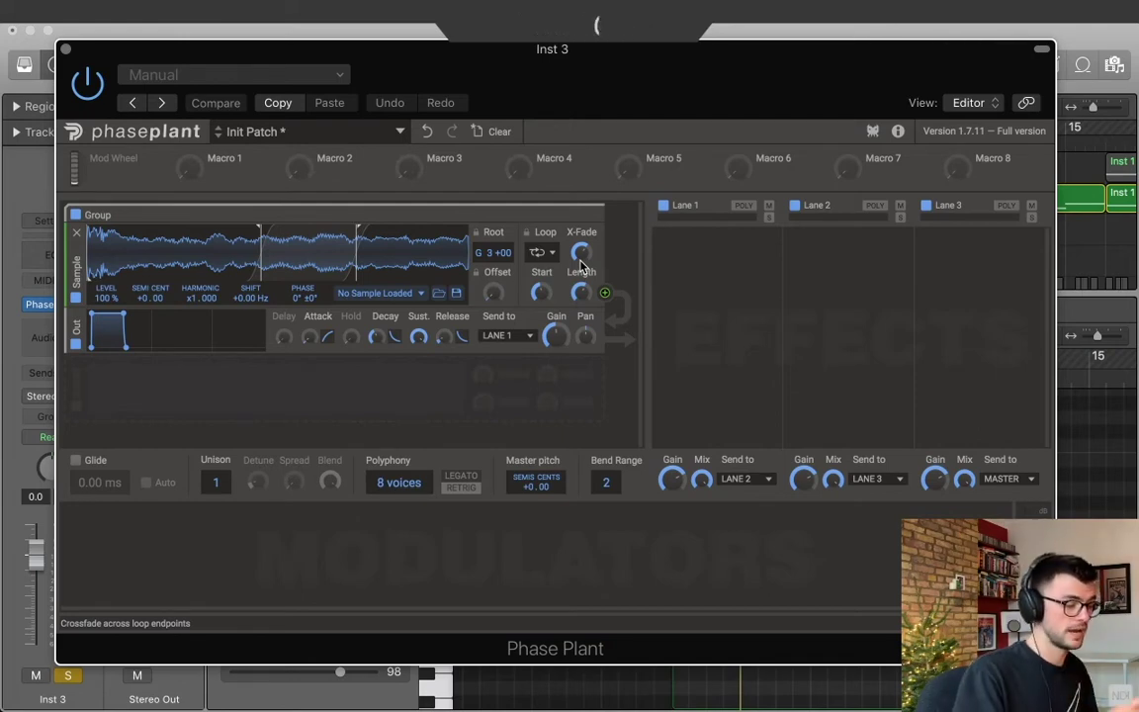
left_click_drag(306, 257, 329, 256)
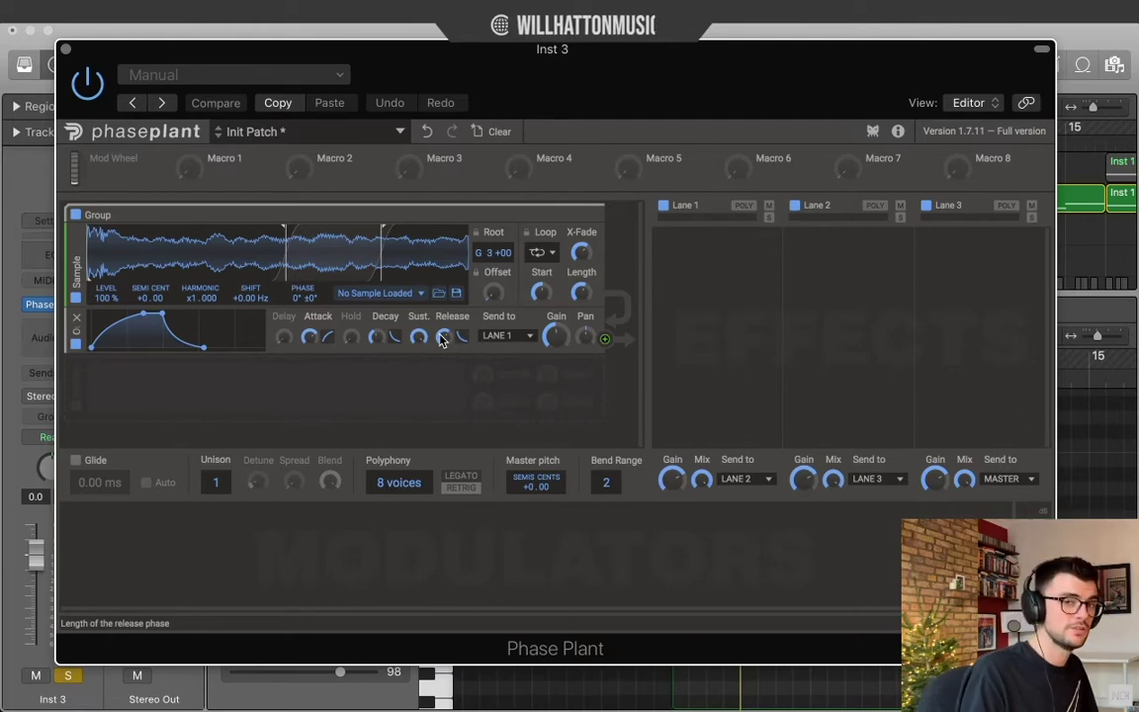
Add an LFO modulator with a Square shape and sync its rate to the tempo
left_click(142, 527)
left_click(208, 553)
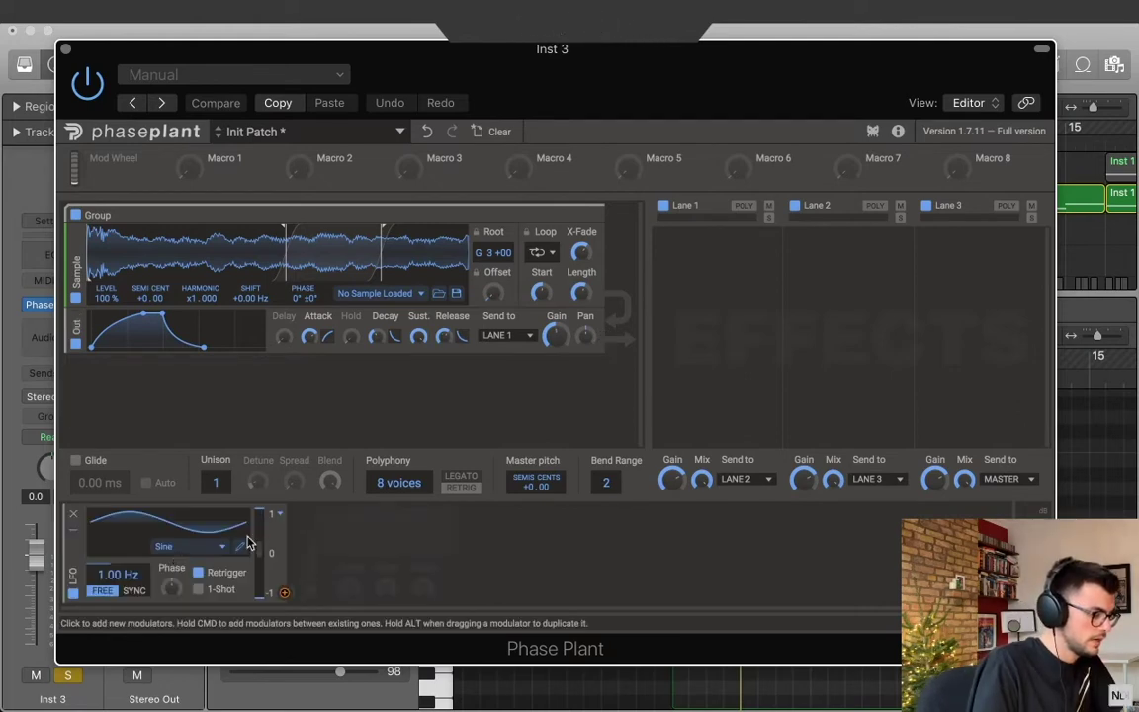
left_click(200, 555)
left_click(170, 575)
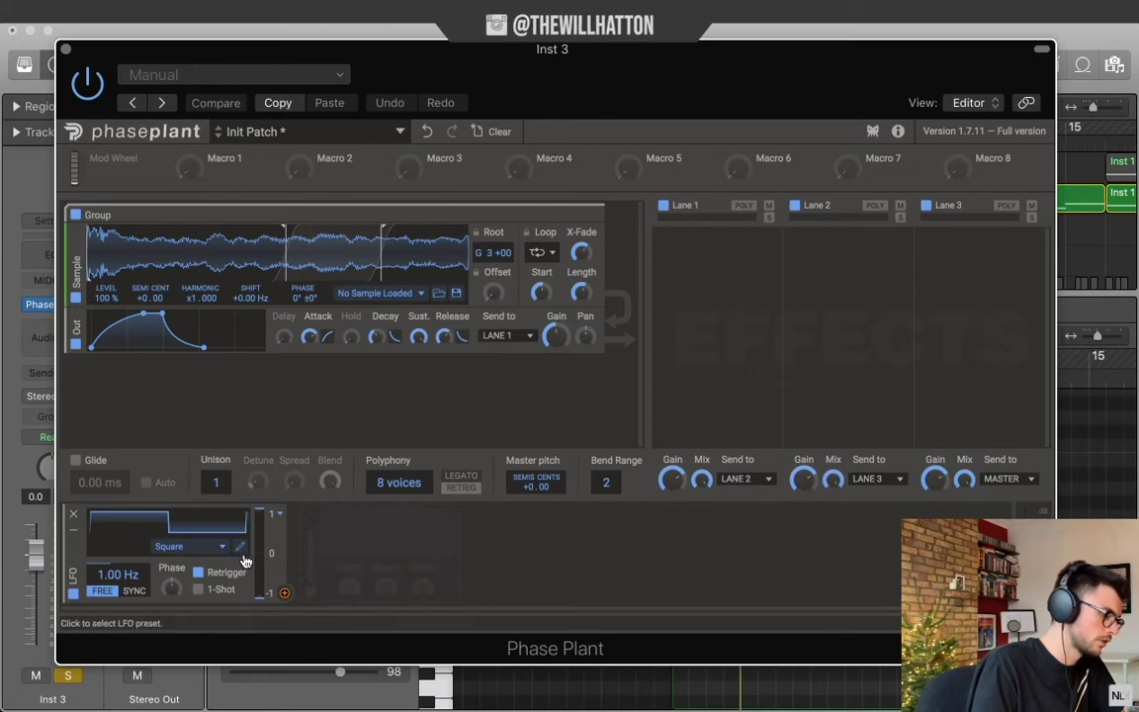
left_click(134, 590)
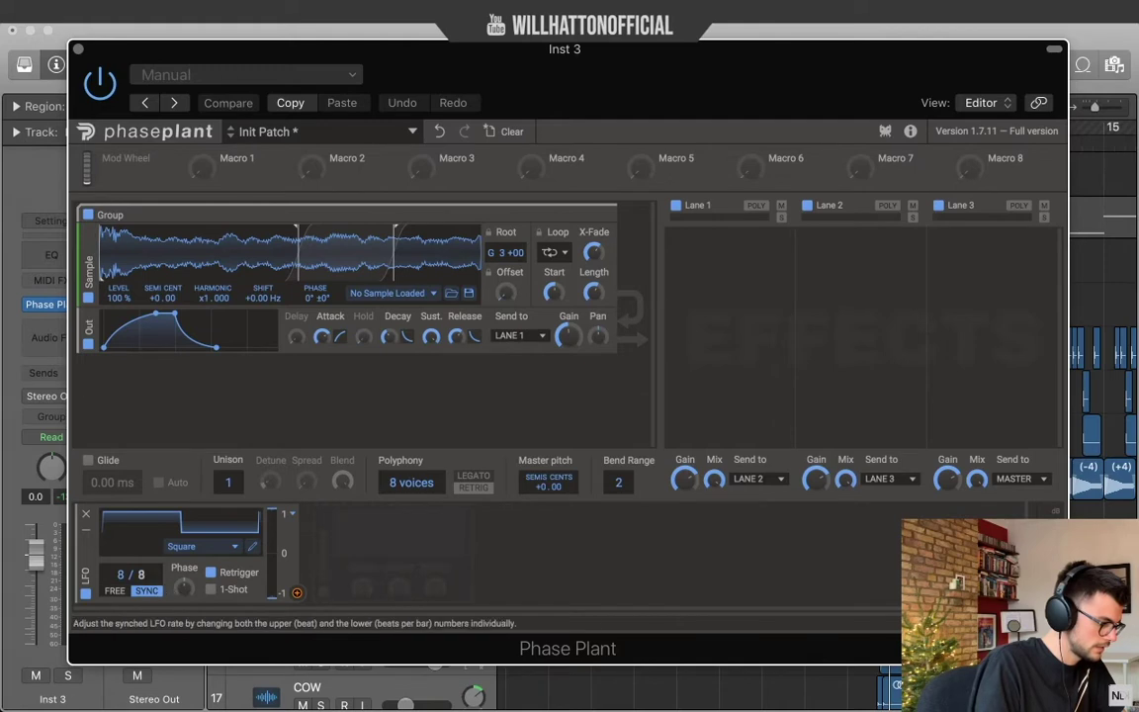
Narrow the LFO's output range symmetrically around 0
left_click(294, 514)
left_click(325, 542)
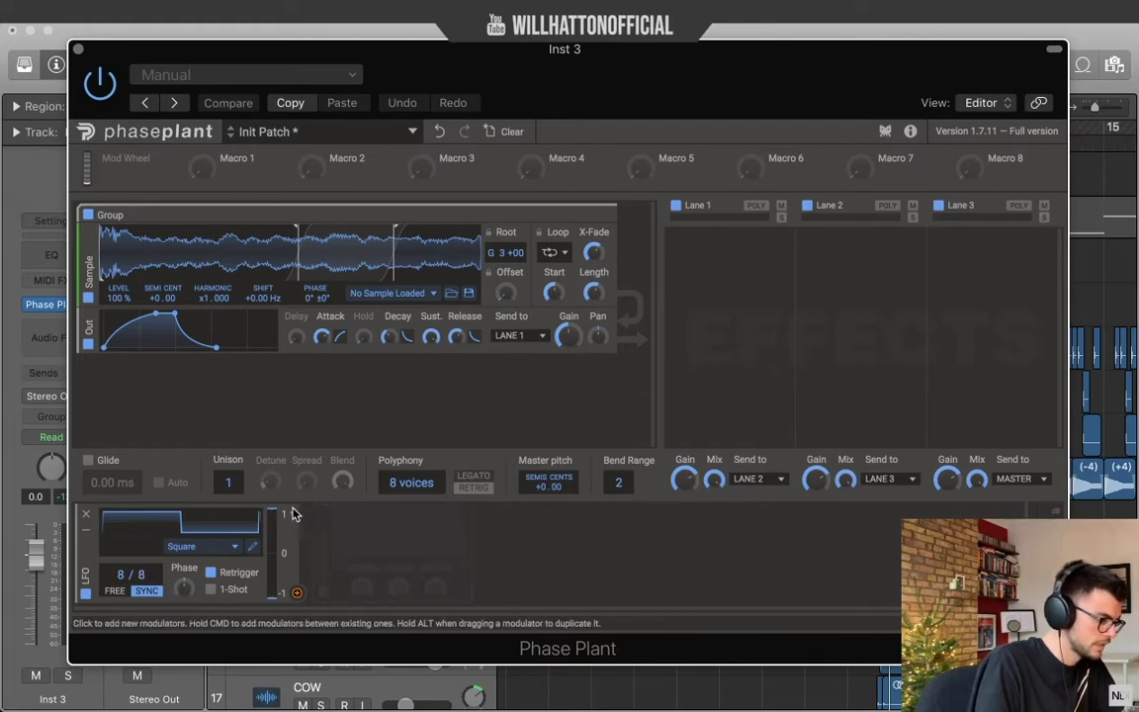
left_click_drag(270, 511, 269, 530)
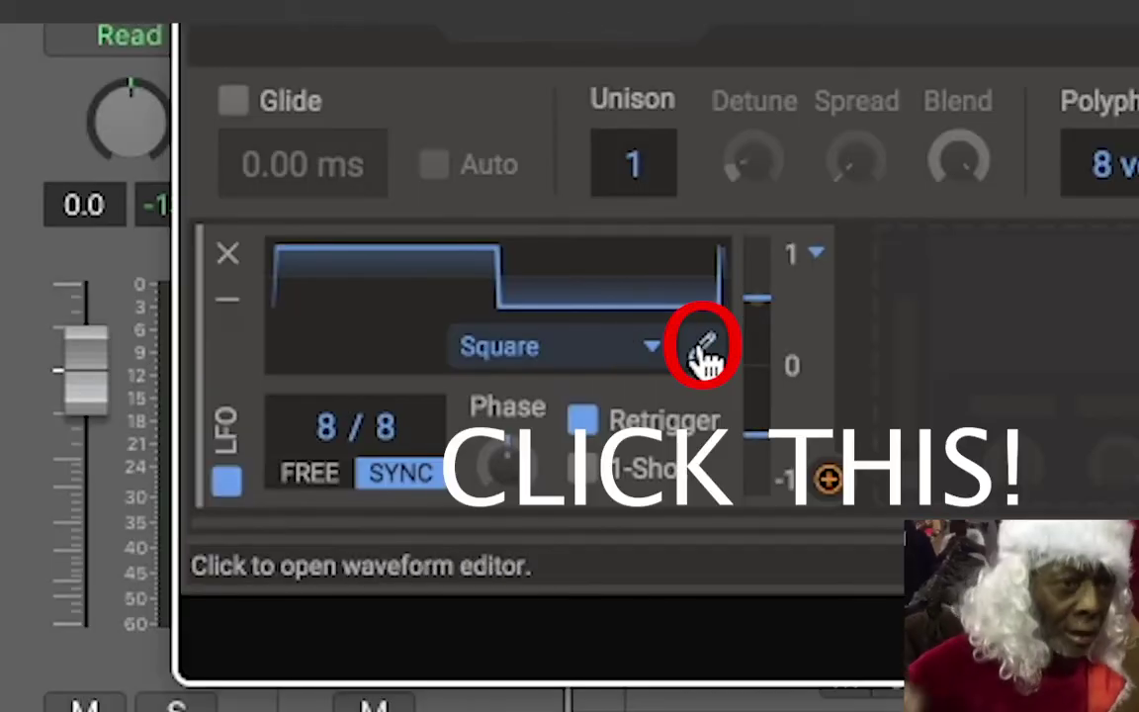
Reshape the LFO curve so it drops to -100 % only between 6/8 and 7/8 and stays at 100 % elsewhere
left_click(252, 545)
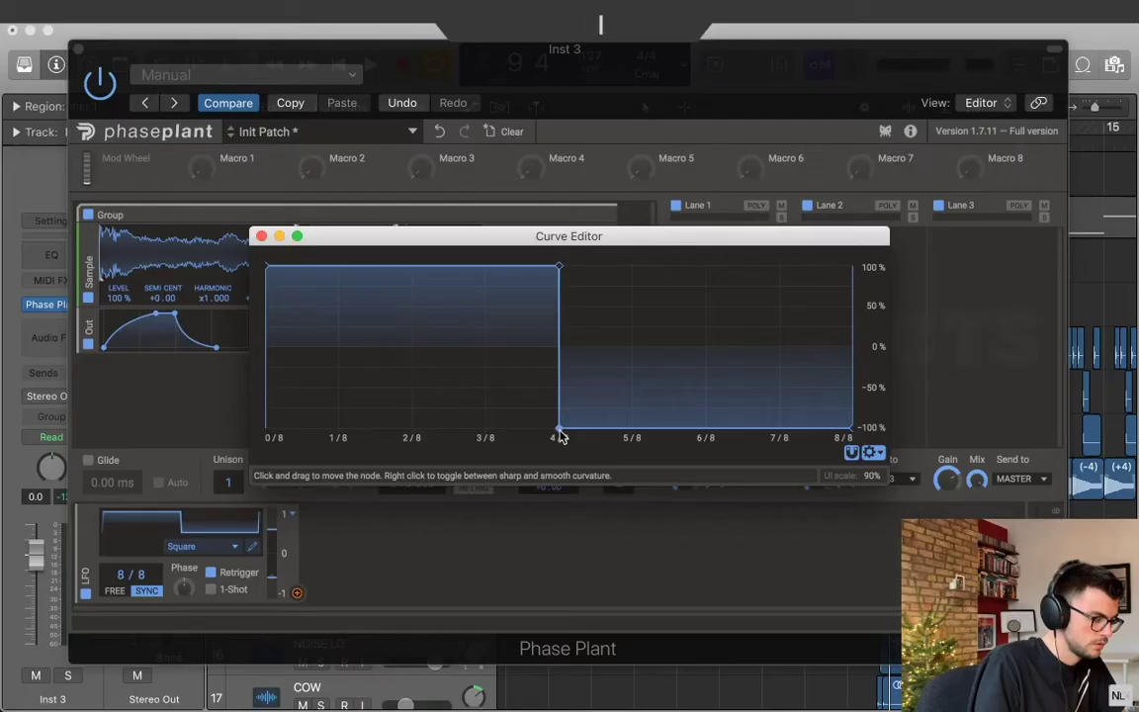
left_click_drag(560, 432, 705, 431)
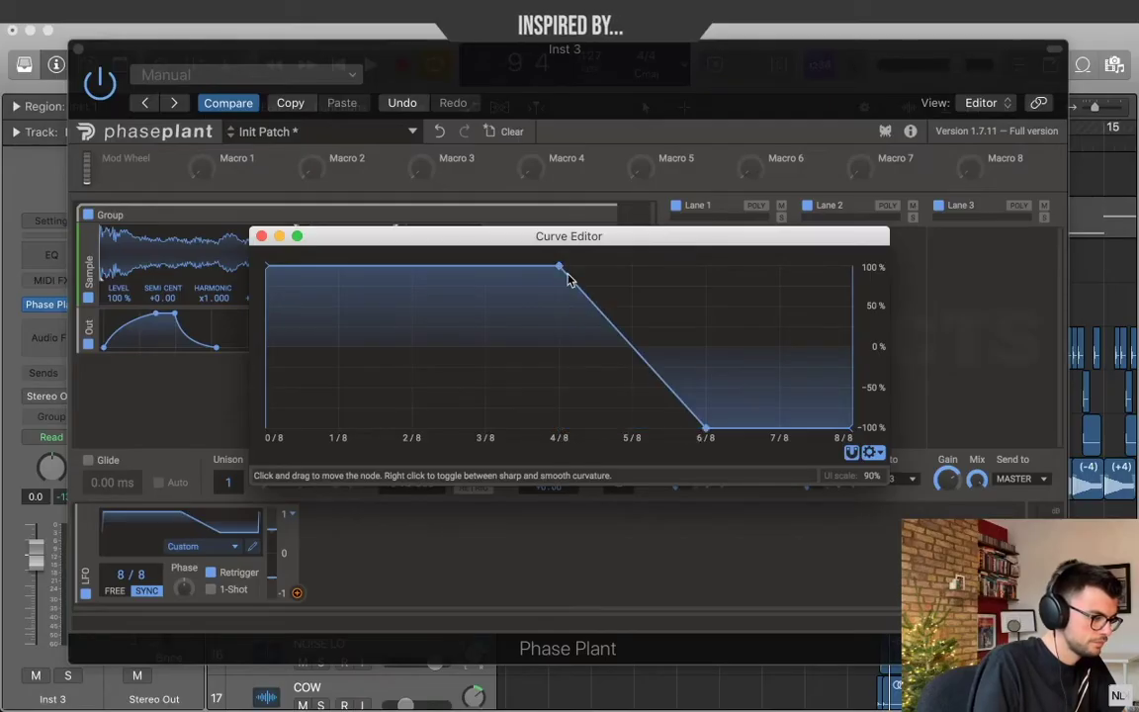
left_click_drag(560, 268, 705, 265)
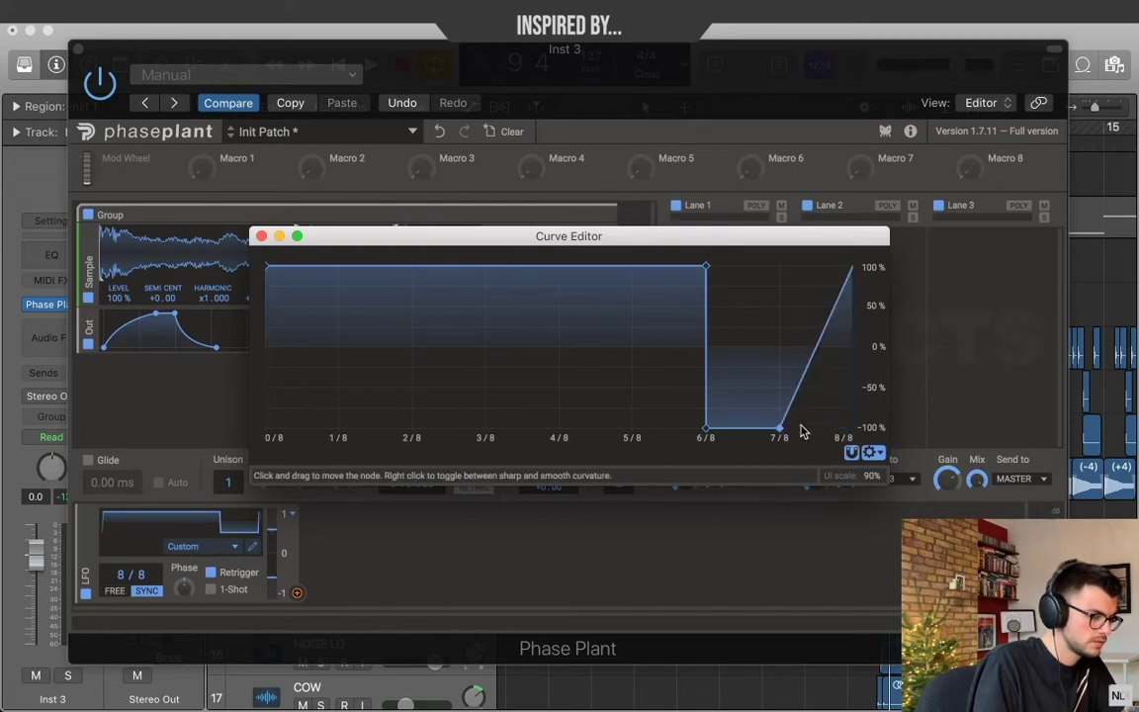
left_click(779, 265)
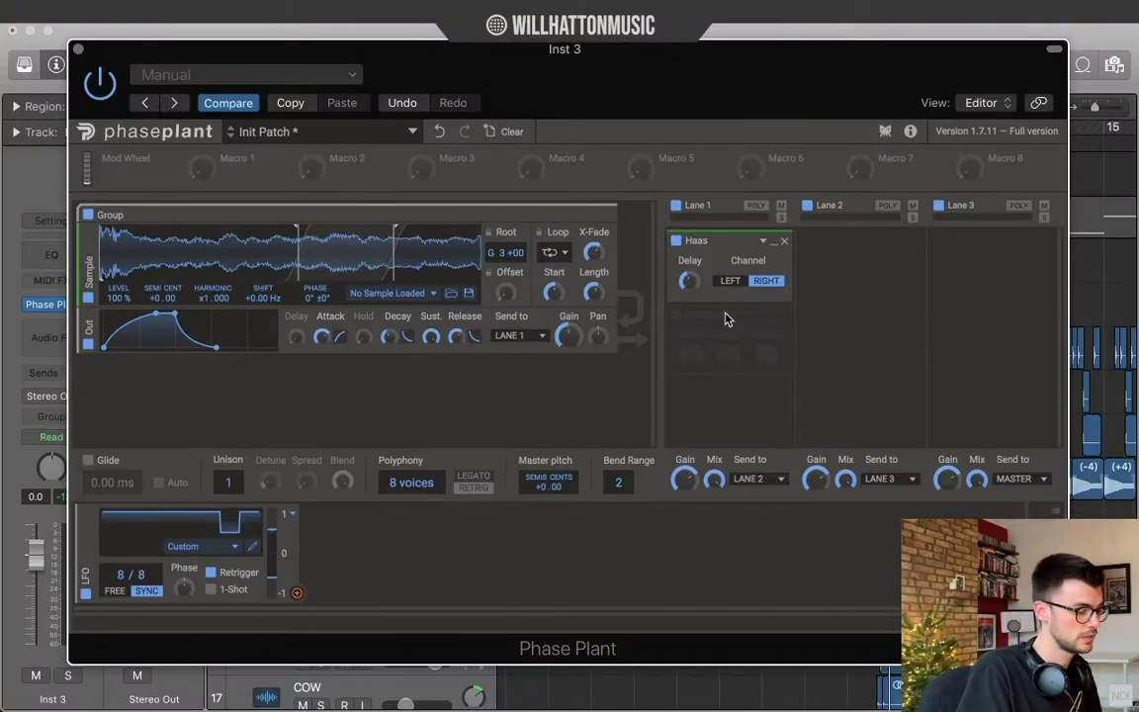
Add a Delay below the Haas effect in Lane 1, collapse it, and add a Trance Gate underneath
left_click(727, 319)
left_click(762, 458)
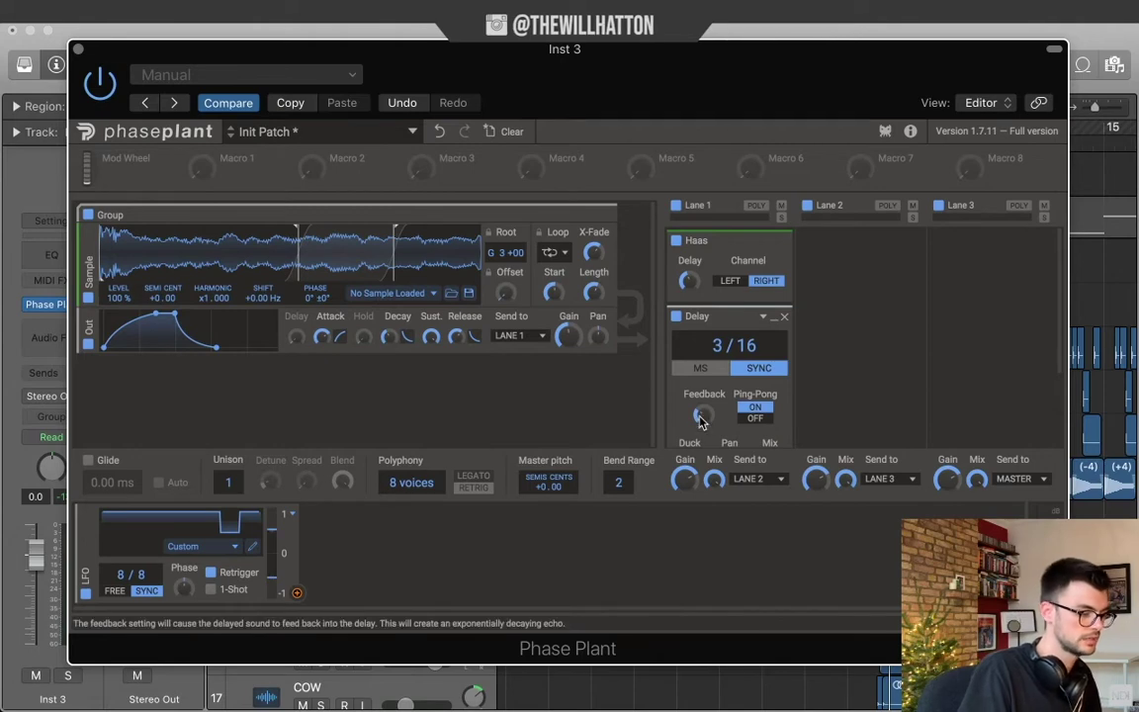
left_click(774, 317)
left_click(718, 354)
left_click(940, 520)
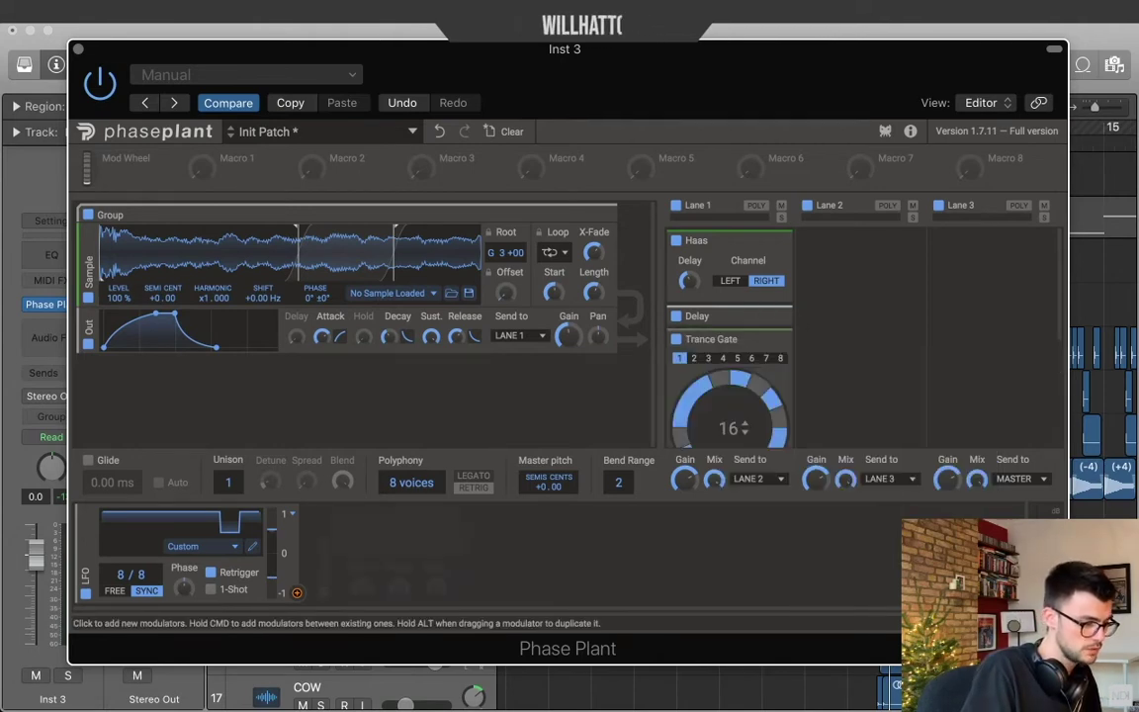
Set the Trance Gate's resolution to 1/16 and fine-tune its envelope
scroll(692, 432, "down", 2)
scroll(690, 432, "down", 2)
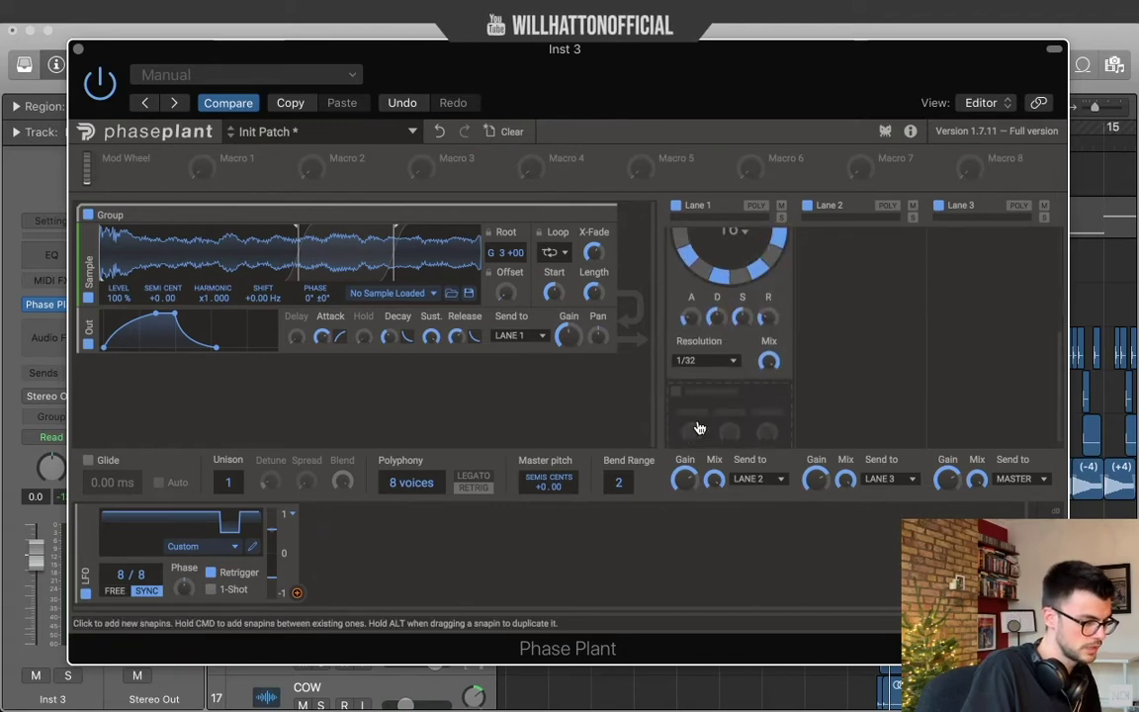
left_click(702, 360)
left_click(696, 310)
scroll(704, 341, "up", 2)
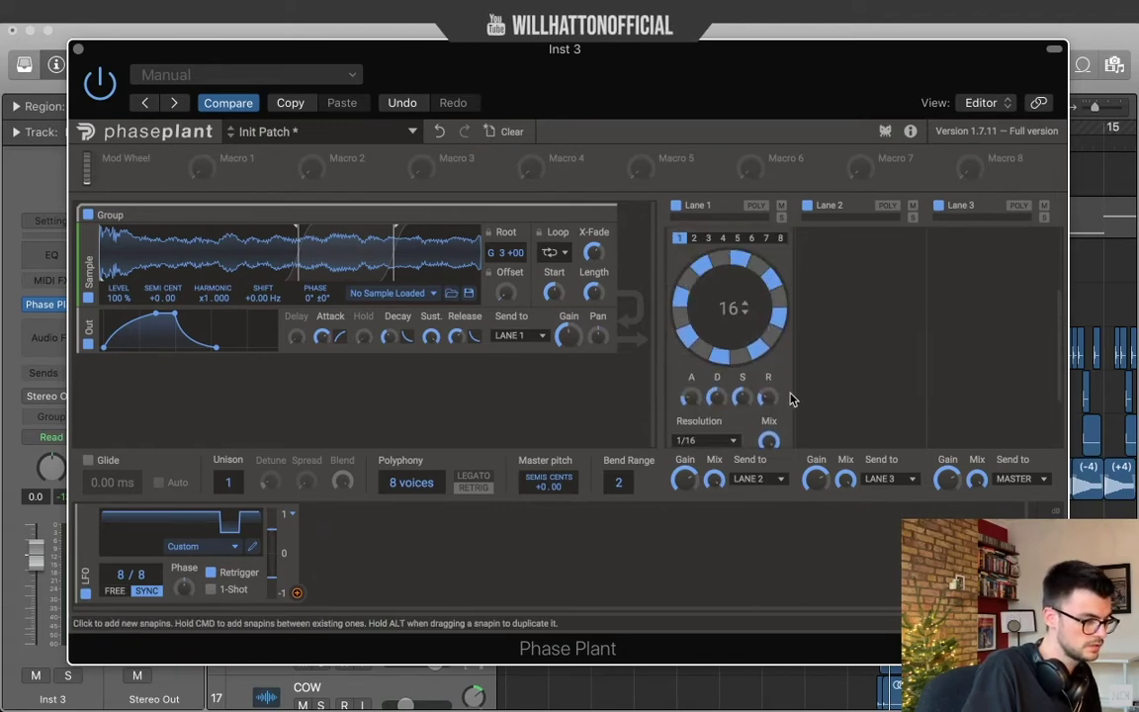
left_click_drag(712, 399, 742, 415)
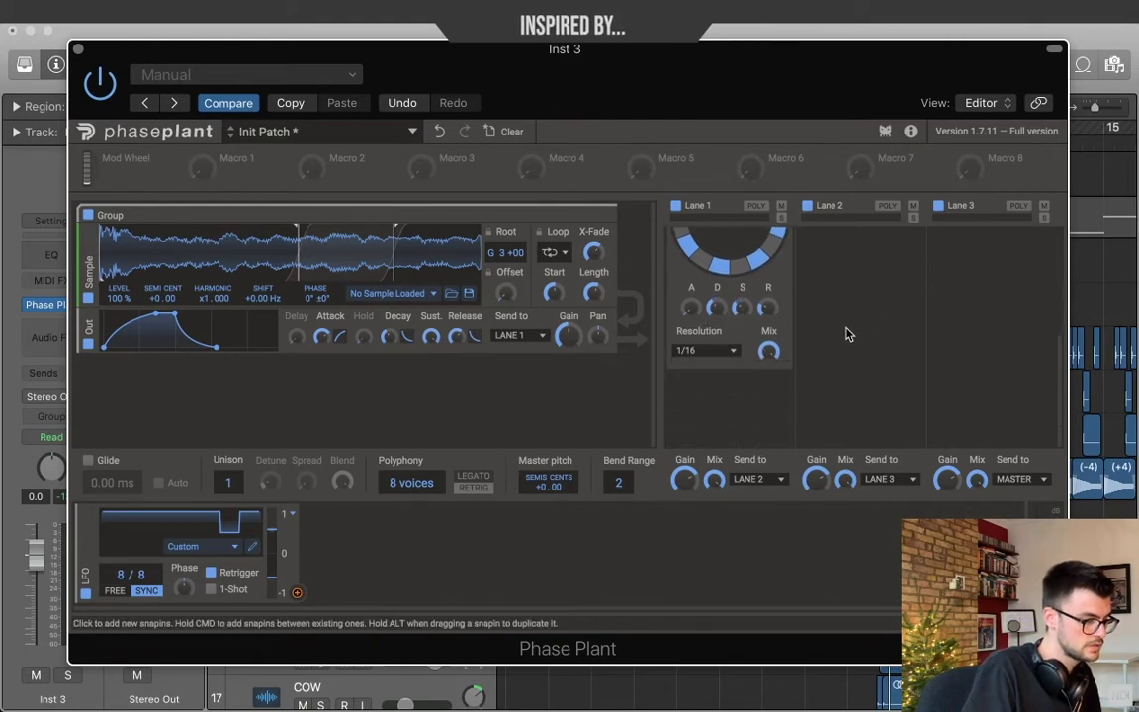
Add a Tape Stop to Lane 2, set its stop time to about 361 ms, and adjust its start time
scroll(769, 299, "up", 1)
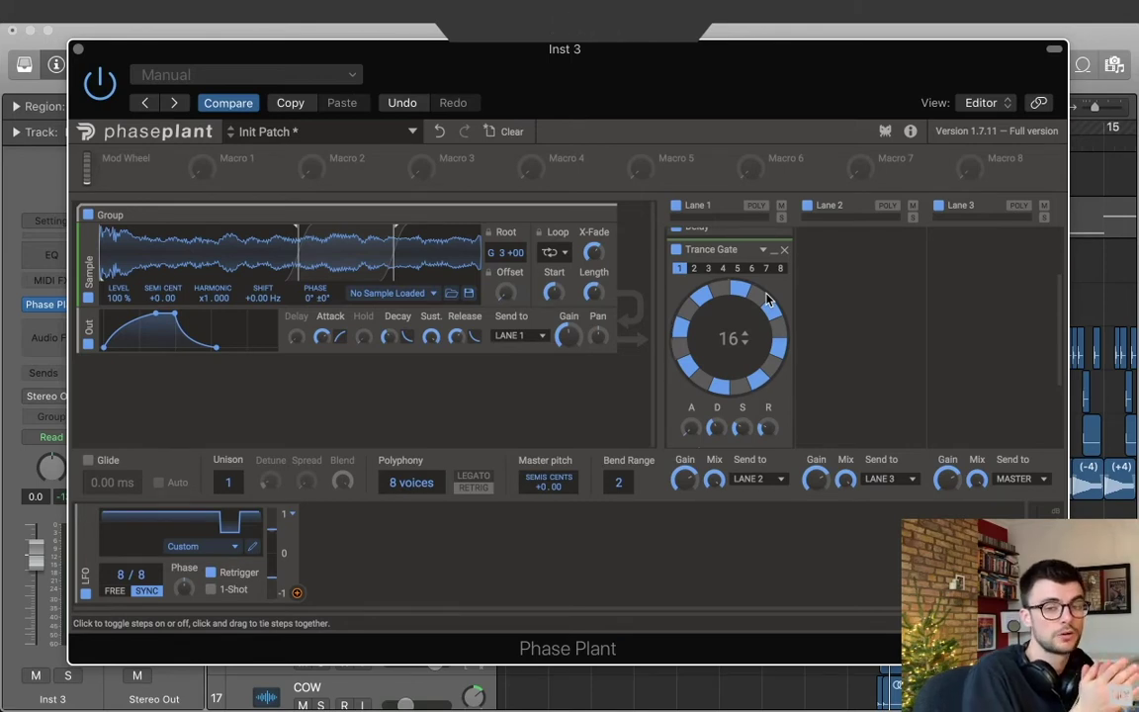
scroll(770, 300, "up", 3)
left_click(880, 244)
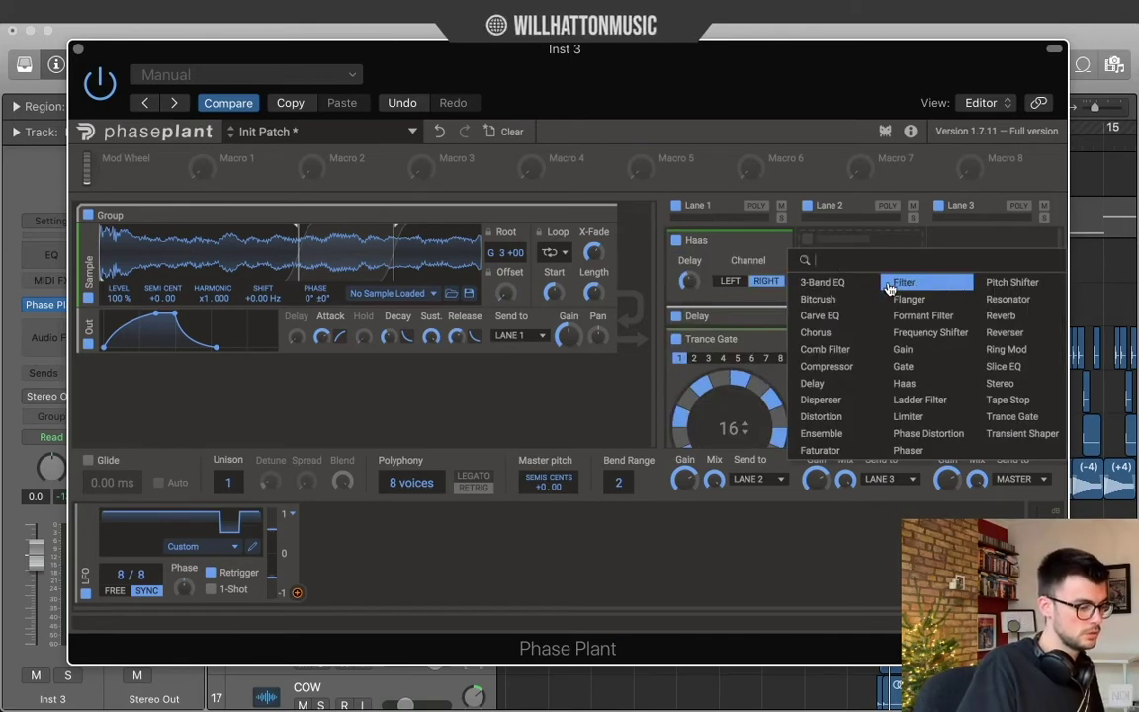
left_click(1008, 400)
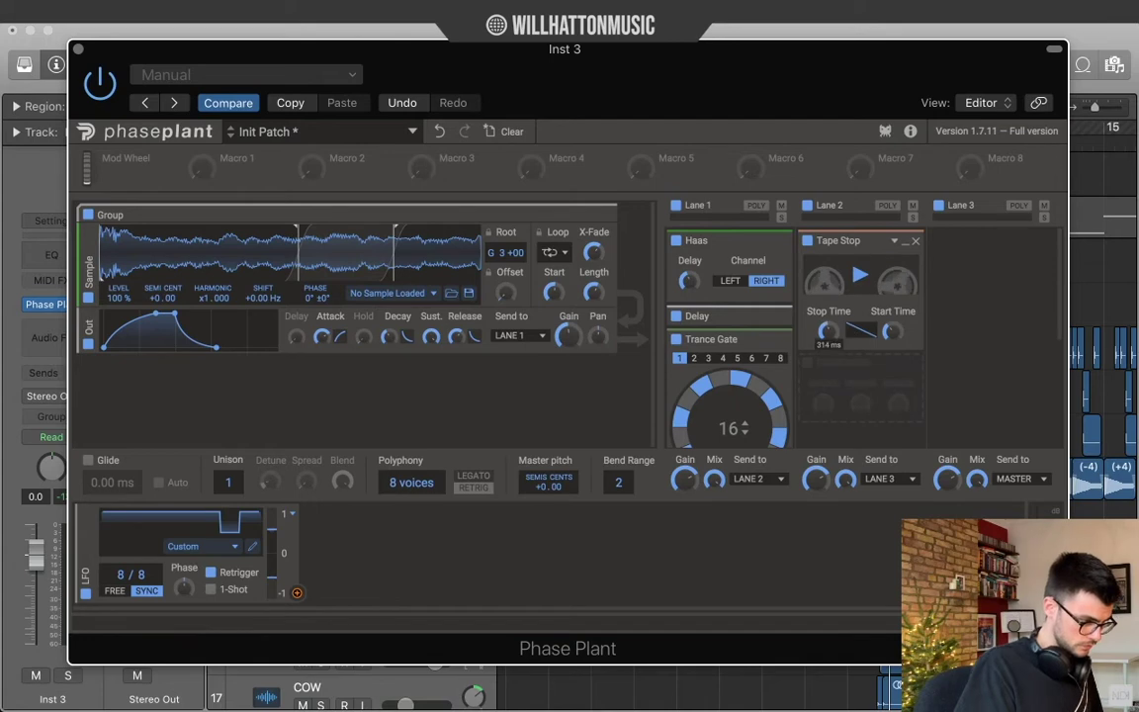
left_click_drag(828, 331, 829, 341)
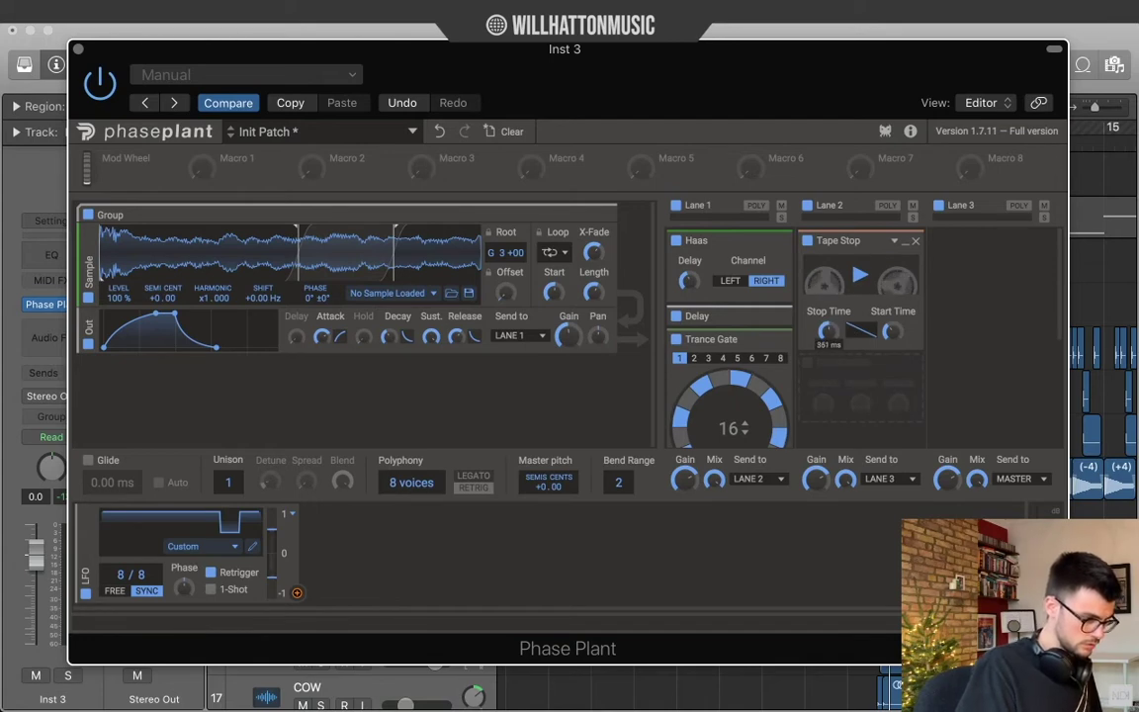
left_click_drag(893, 332, 893, 336)
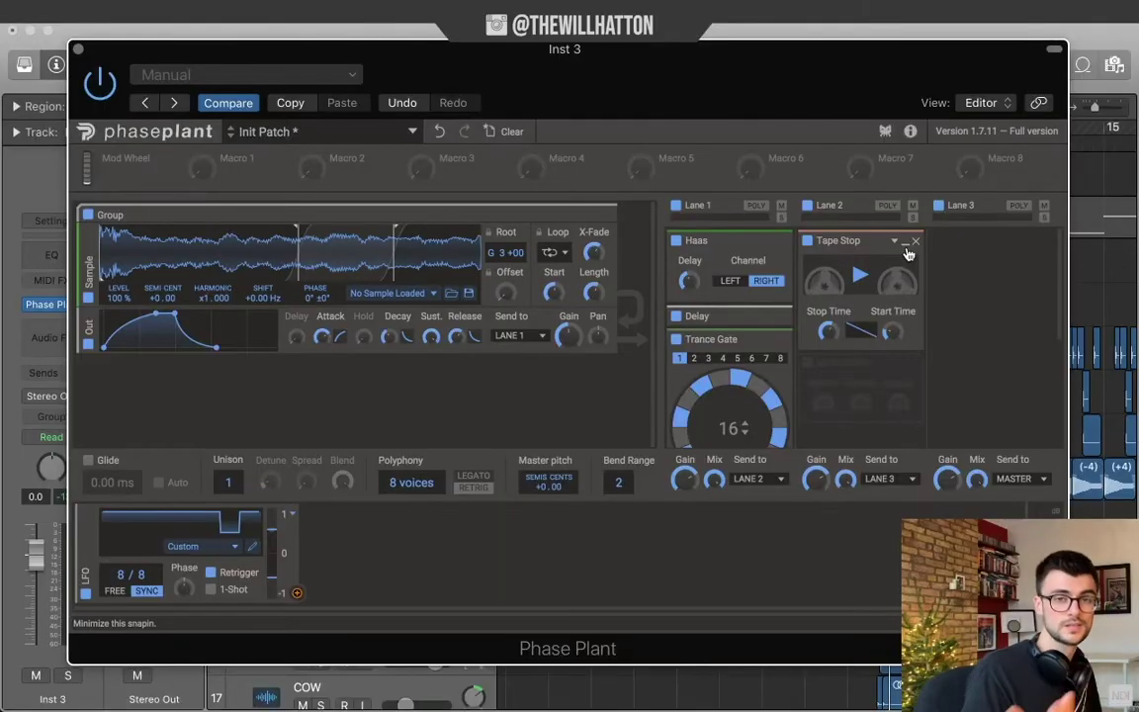
left_click(904, 244)
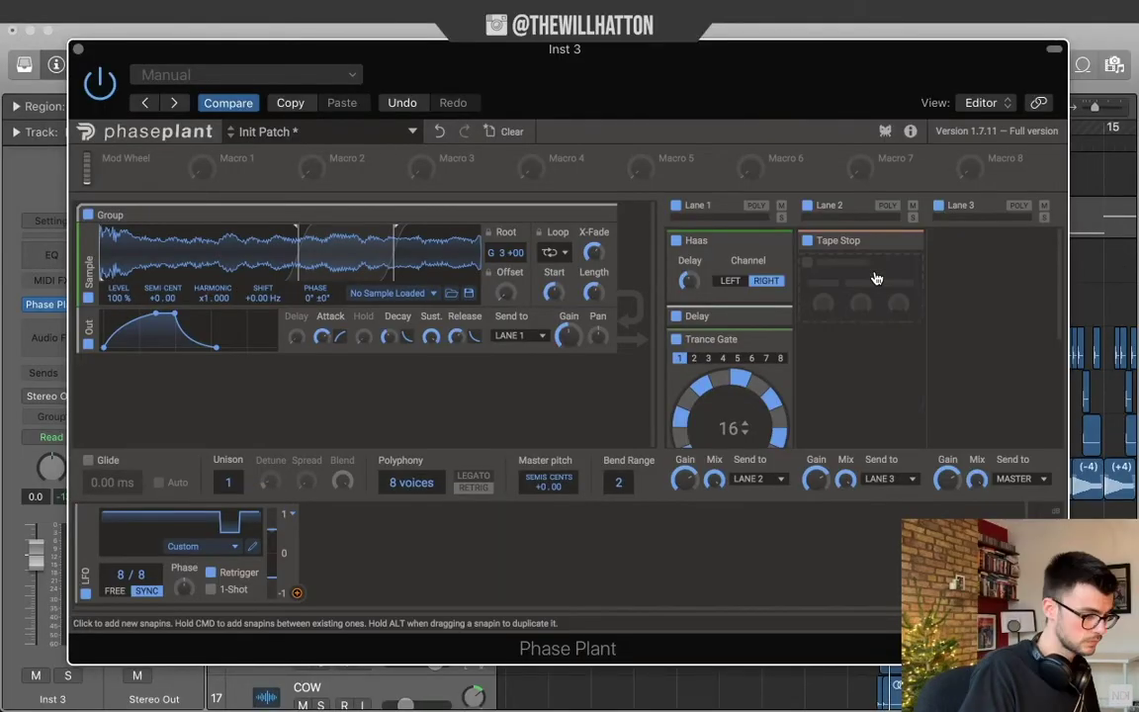
Add a Reverb below the Tape Stop in Lane 2 and fine-tune its decay and mix
left_click(876, 278)
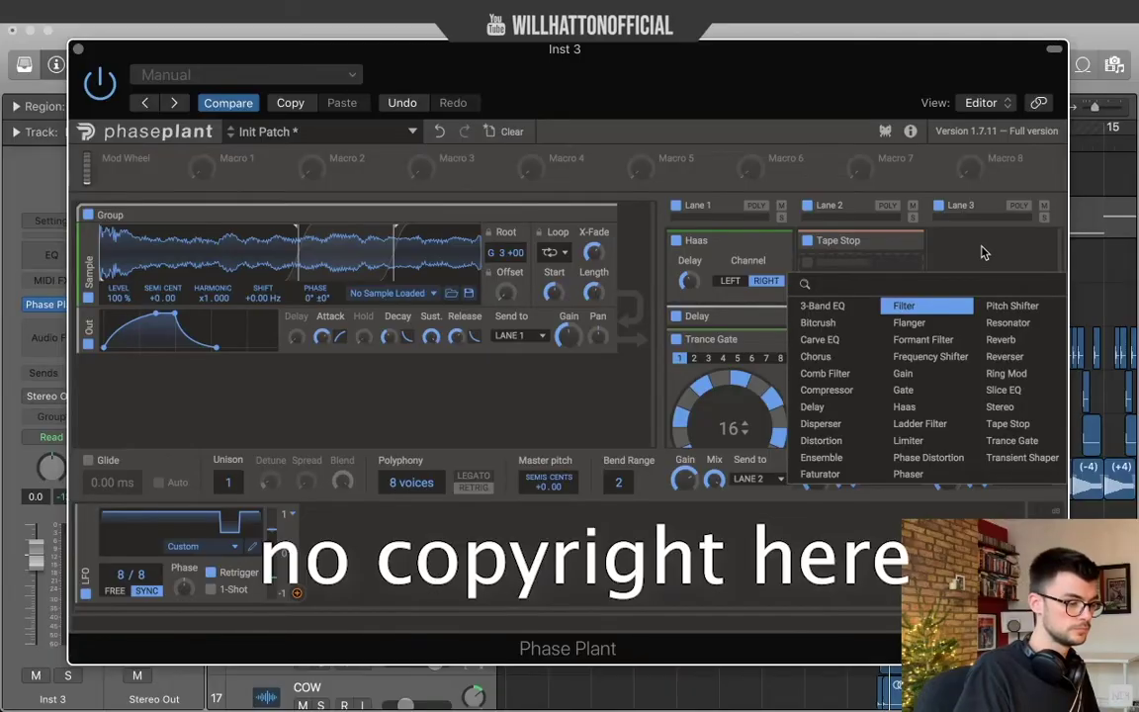
left_click(1000, 339)
left_click_drag(820, 303, 819, 299)
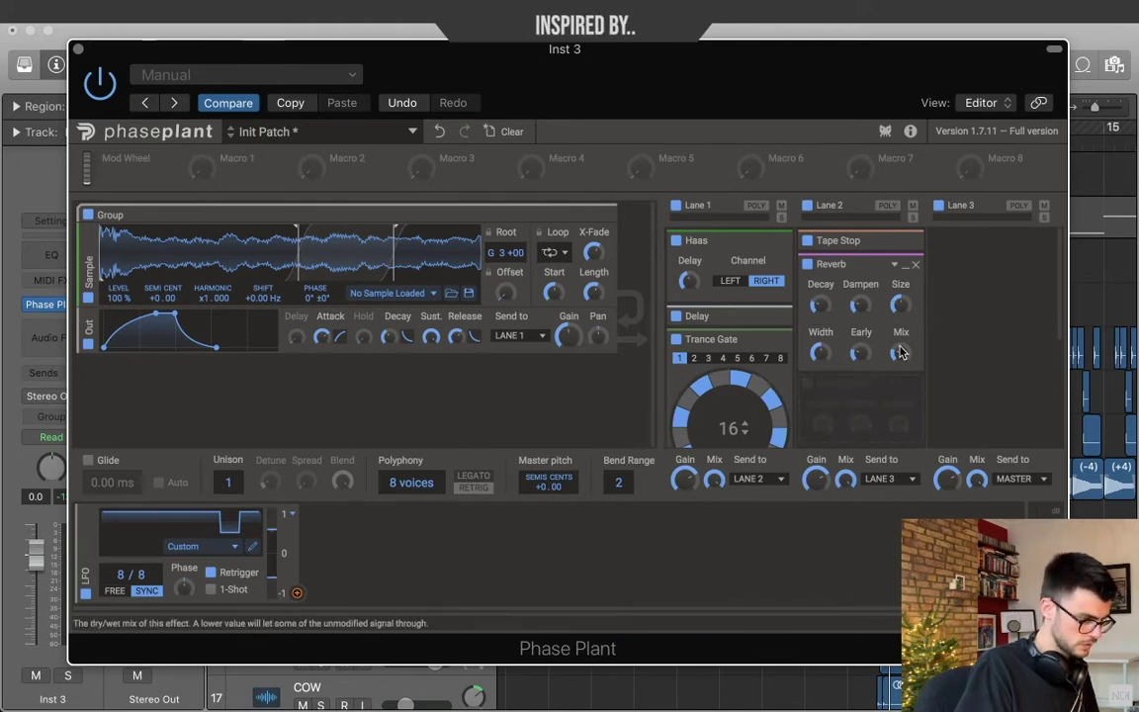
left_click_drag(900, 352, 899, 348)
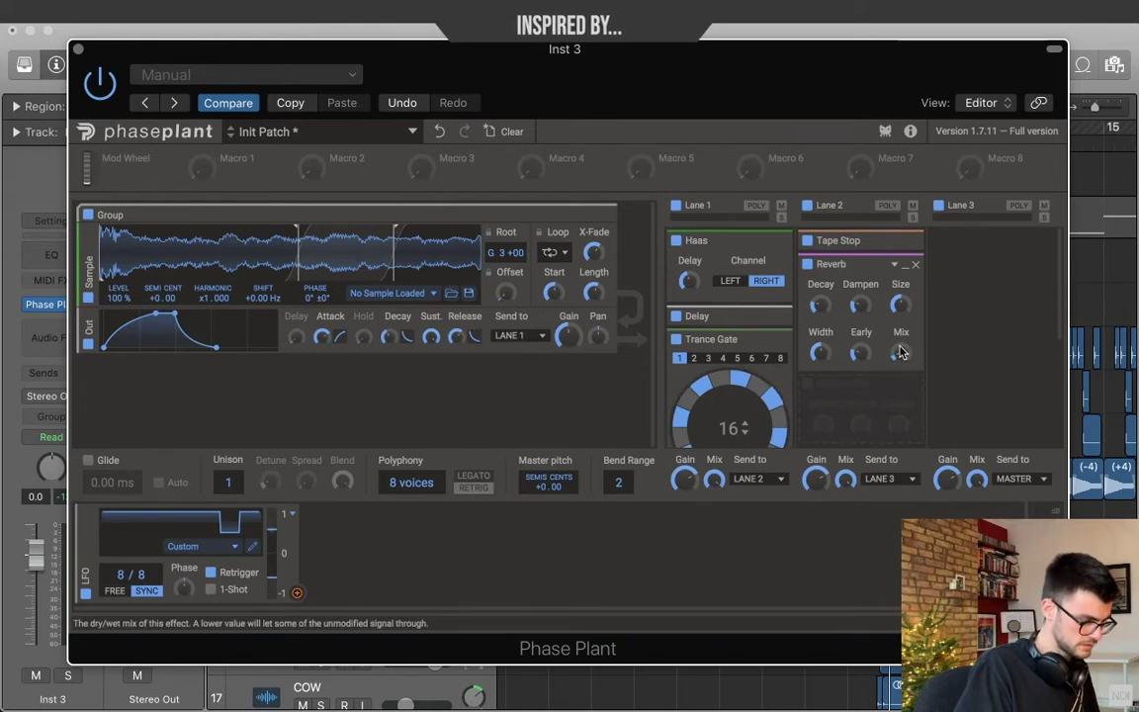
Collapse the Reverb in Lane 2, and cut the low and high gain of a 3-Band EQ added below it
left_click(905, 264)
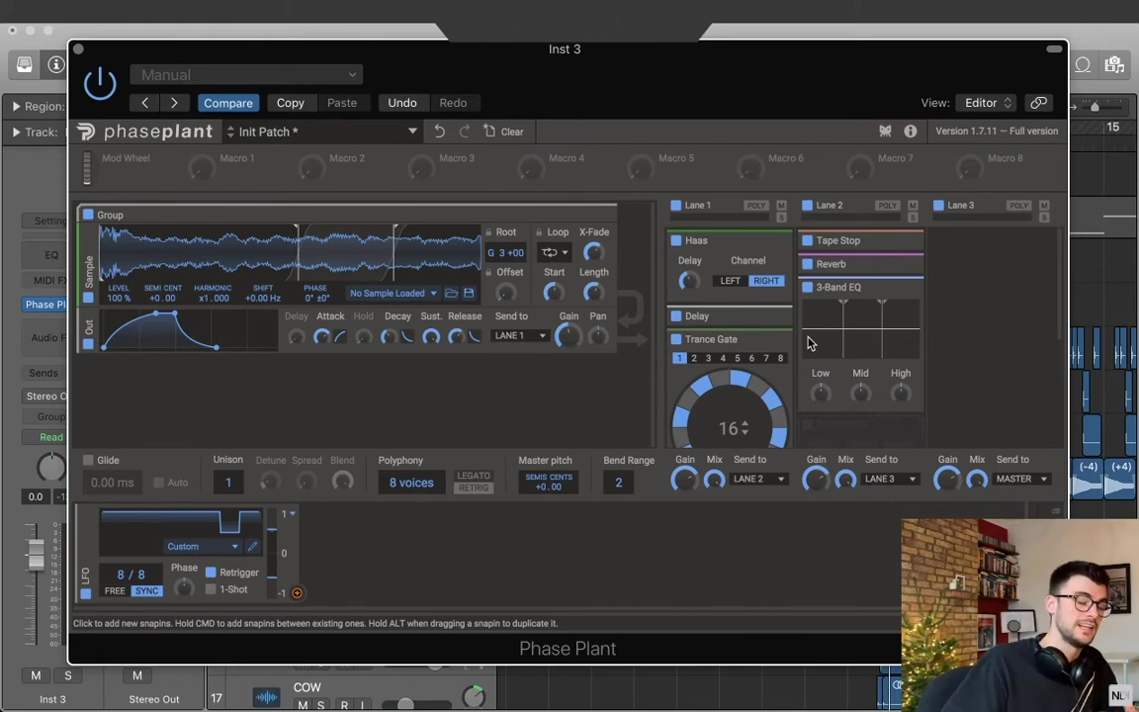
left_click_drag(819, 393, 820, 445)
left_click_drag(899, 392, 901, 413)
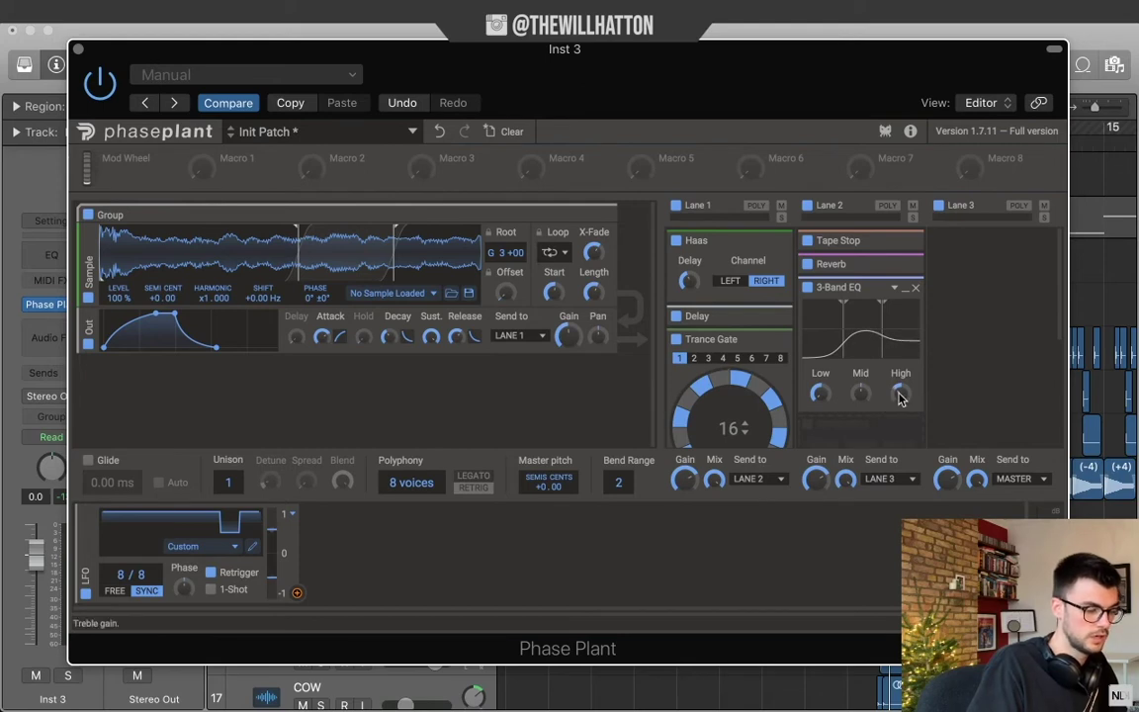
left_click_drag(900, 393, 900, 401)
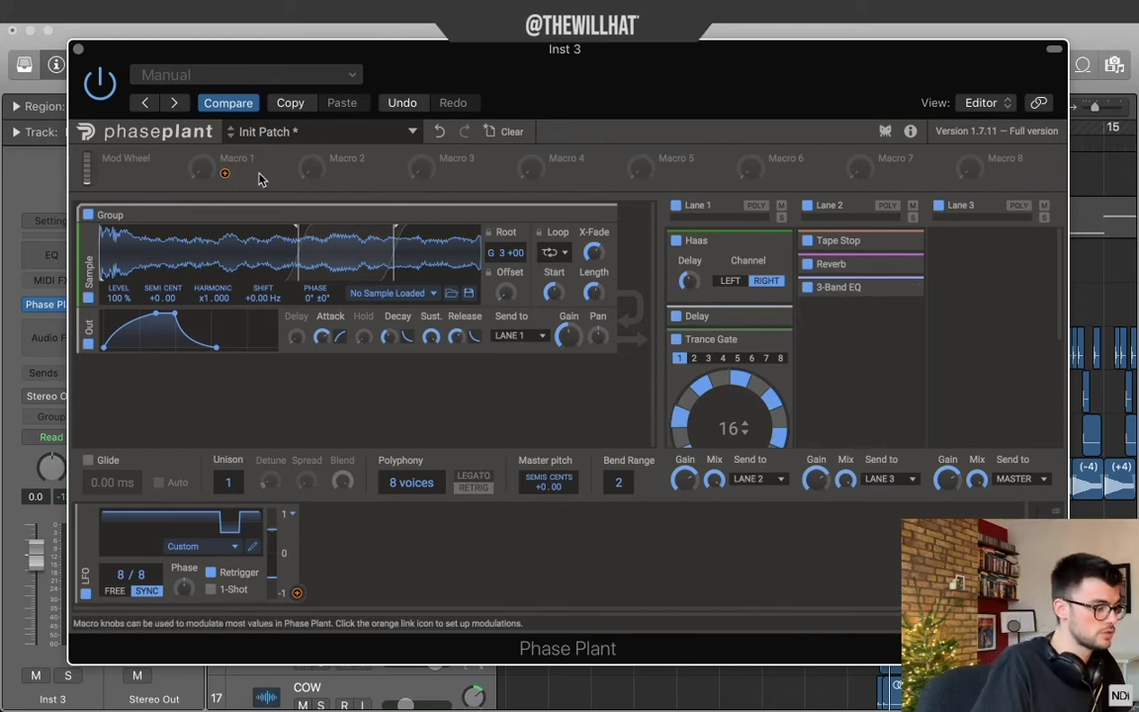
Assign Macro 1 to modulate the Trance Gate's mix in Lane 1
left_click(225, 175)
scroll(781, 415, "down", 3)
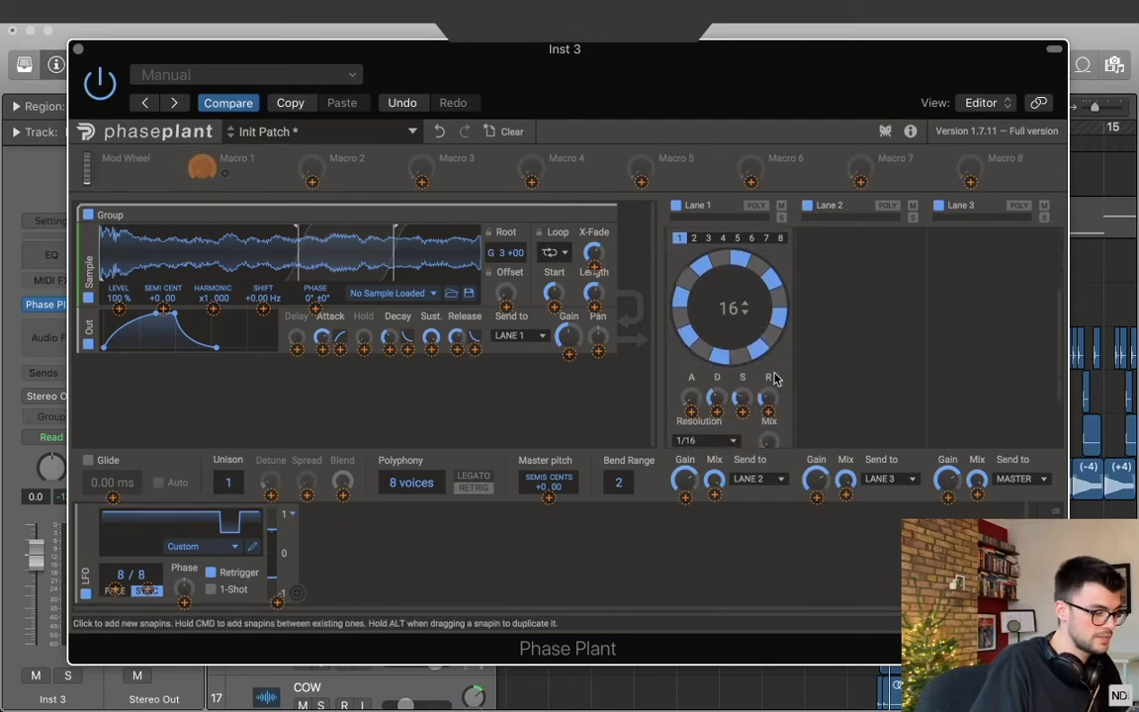
scroll(790, 427, "down", 2)
left_click(768, 366)
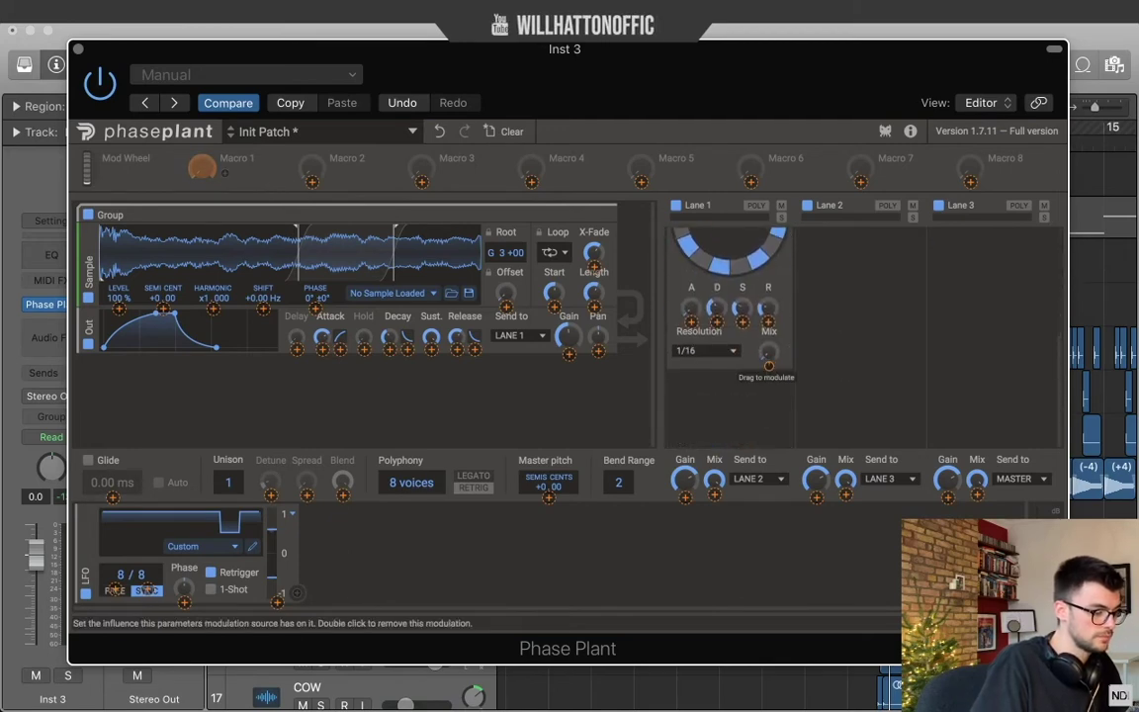
left_click(208, 171)
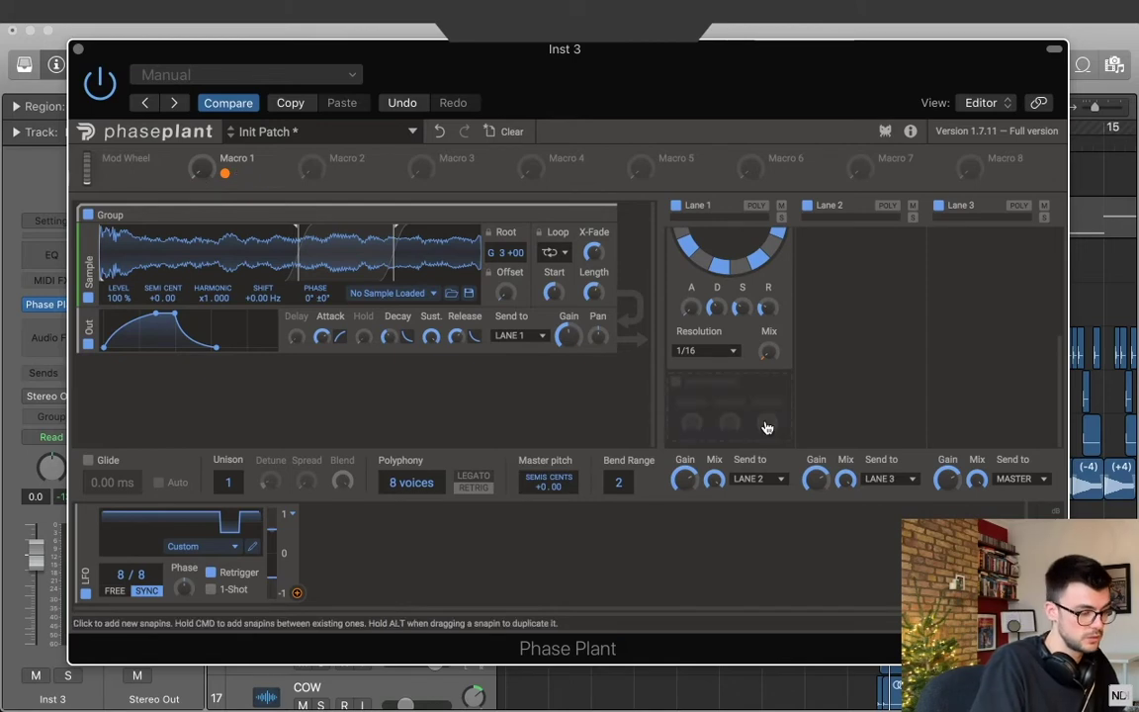
Assign Macro 2 to modulate Lane 2's mix, and link the custom LFO to the Tape Stop's play switch
scroll(762, 427, "up", 5)
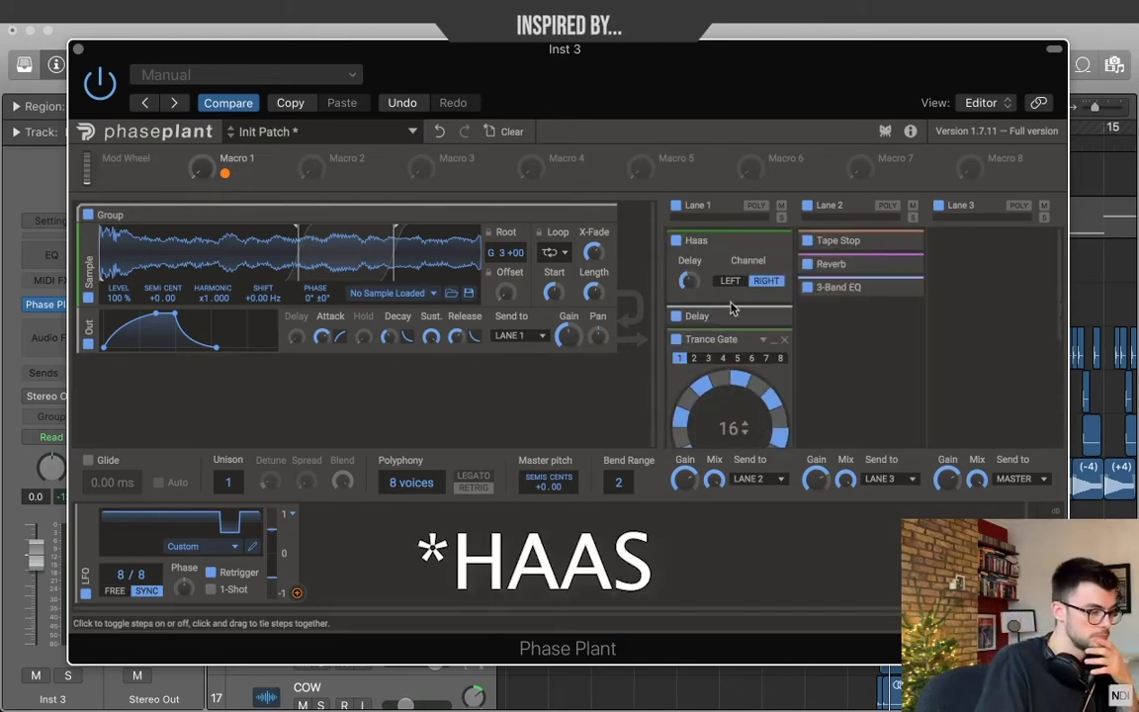
left_click(331, 178)
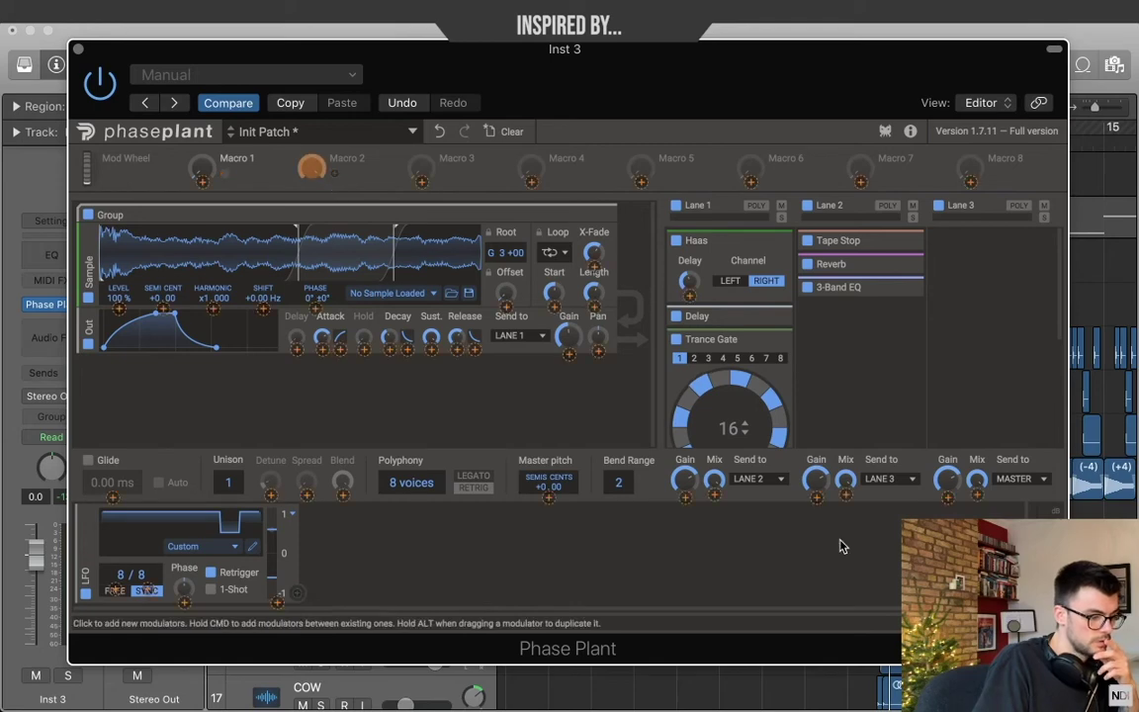
left_click_drag(845, 496, 843, 486)
left_click_drag(311, 168, 312, 267)
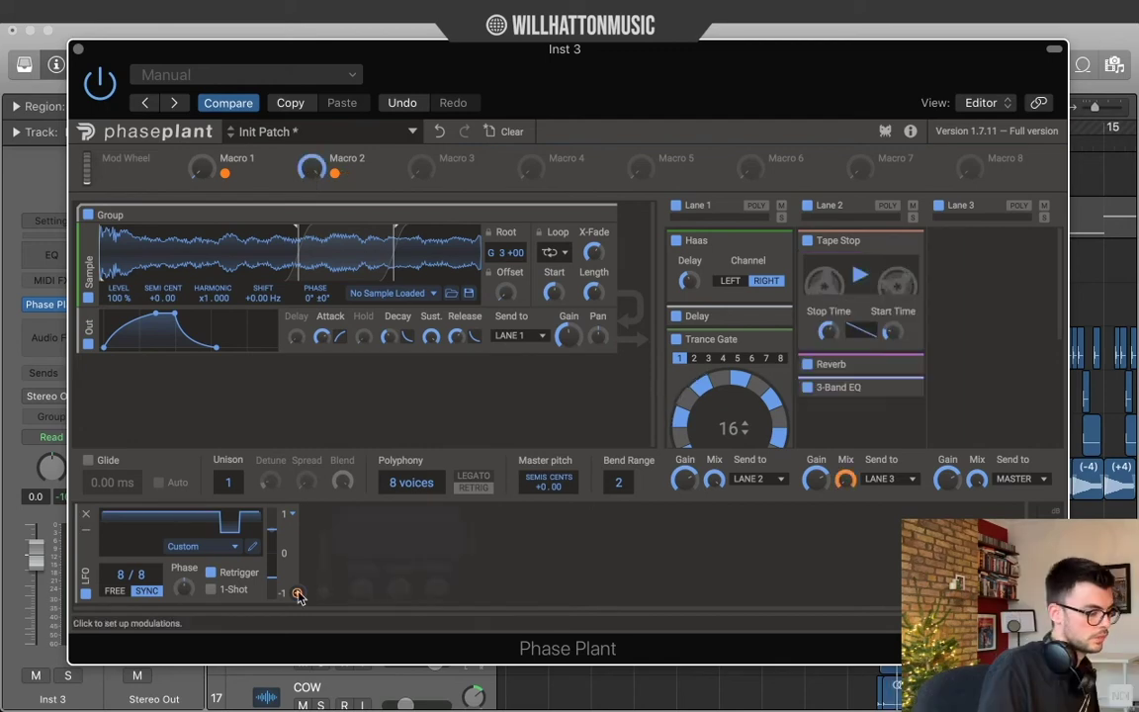
left_click(299, 596)
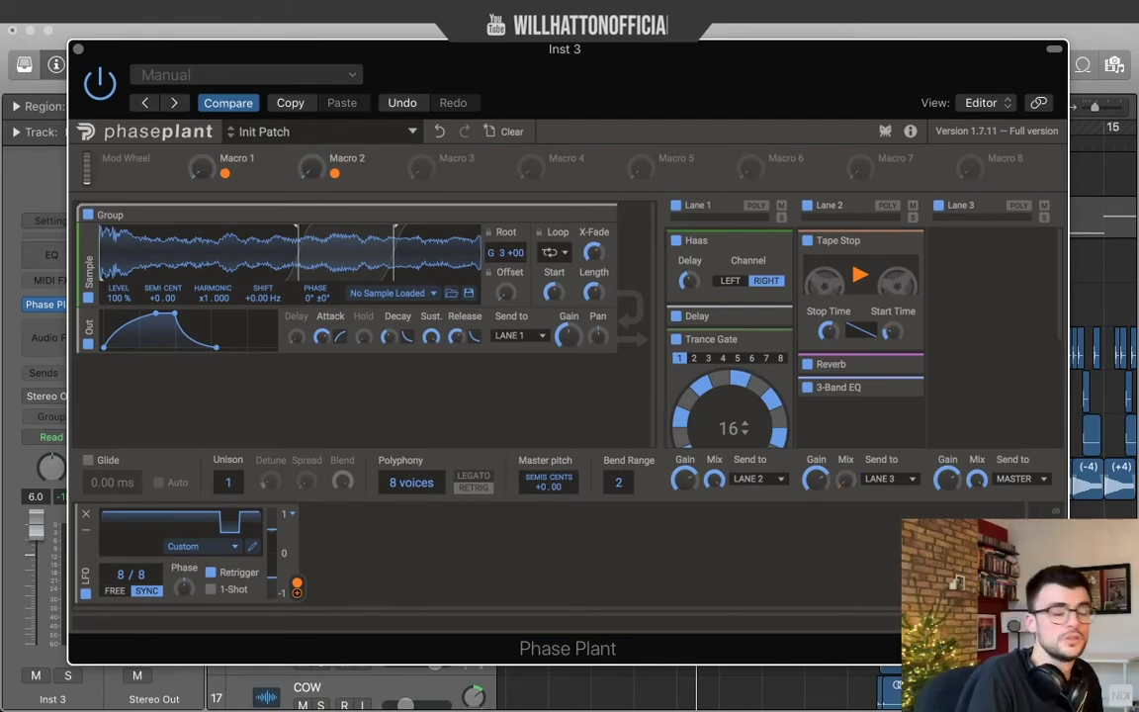
Start learning a controller assignment for Macro 2, showing it in Easy View with the window moved clear of the macro knobs
left_click(87, 12)
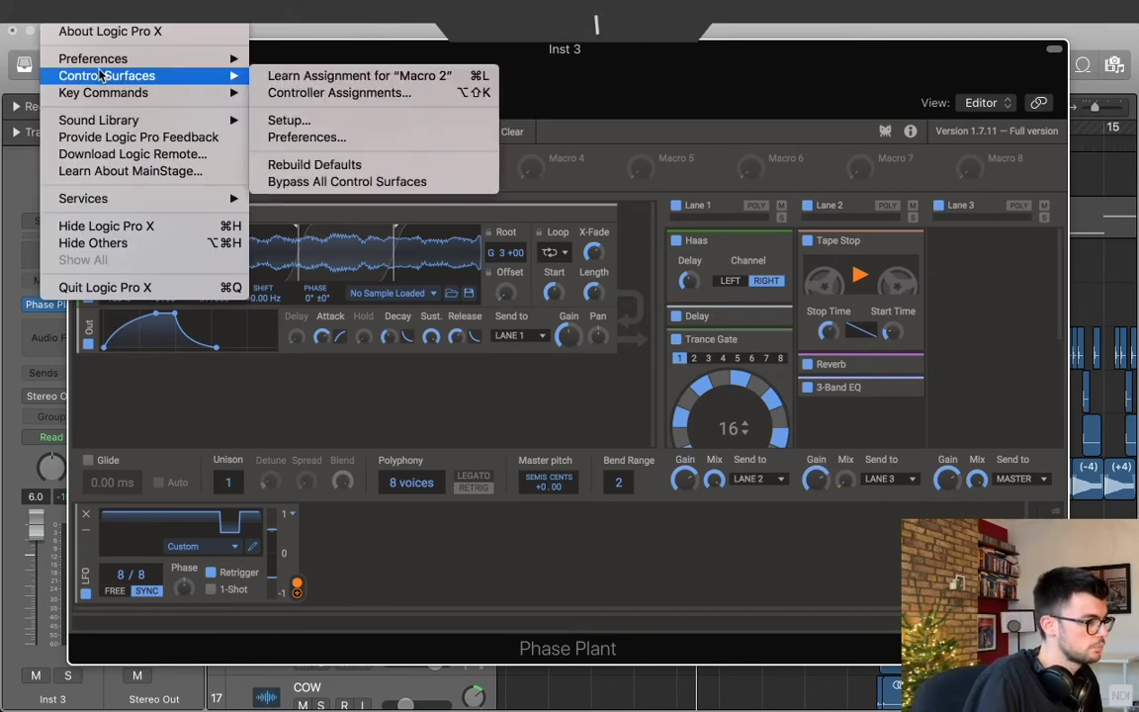
mouse_move(158, 79)
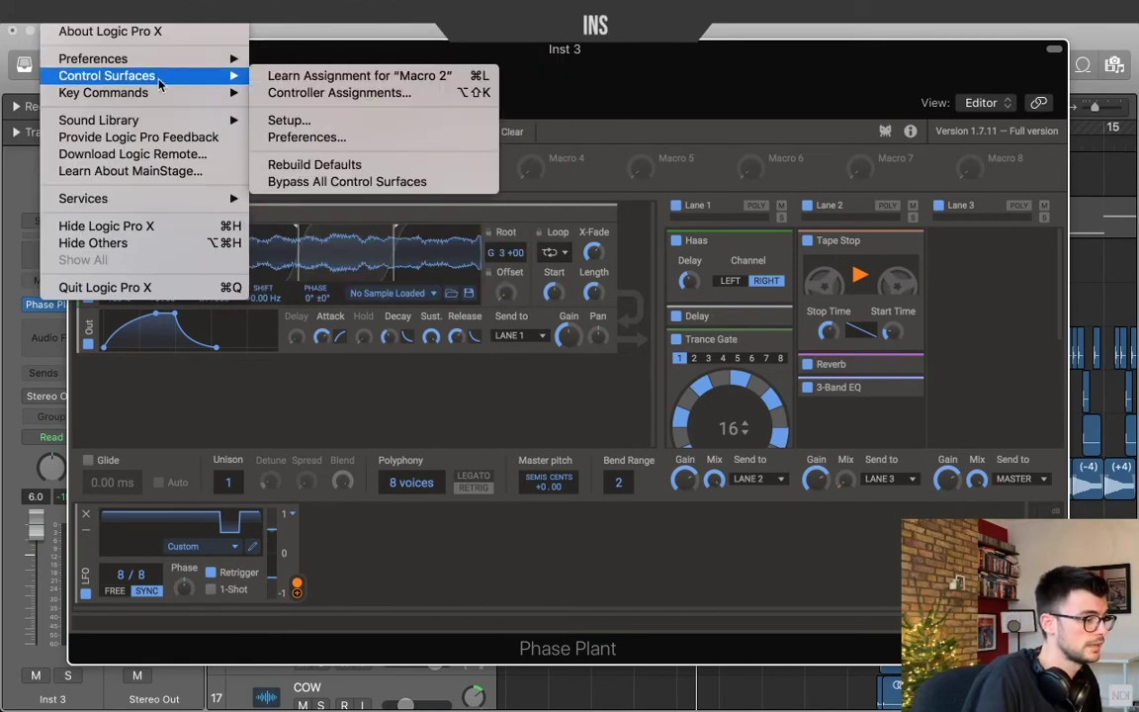
left_click(333, 79)
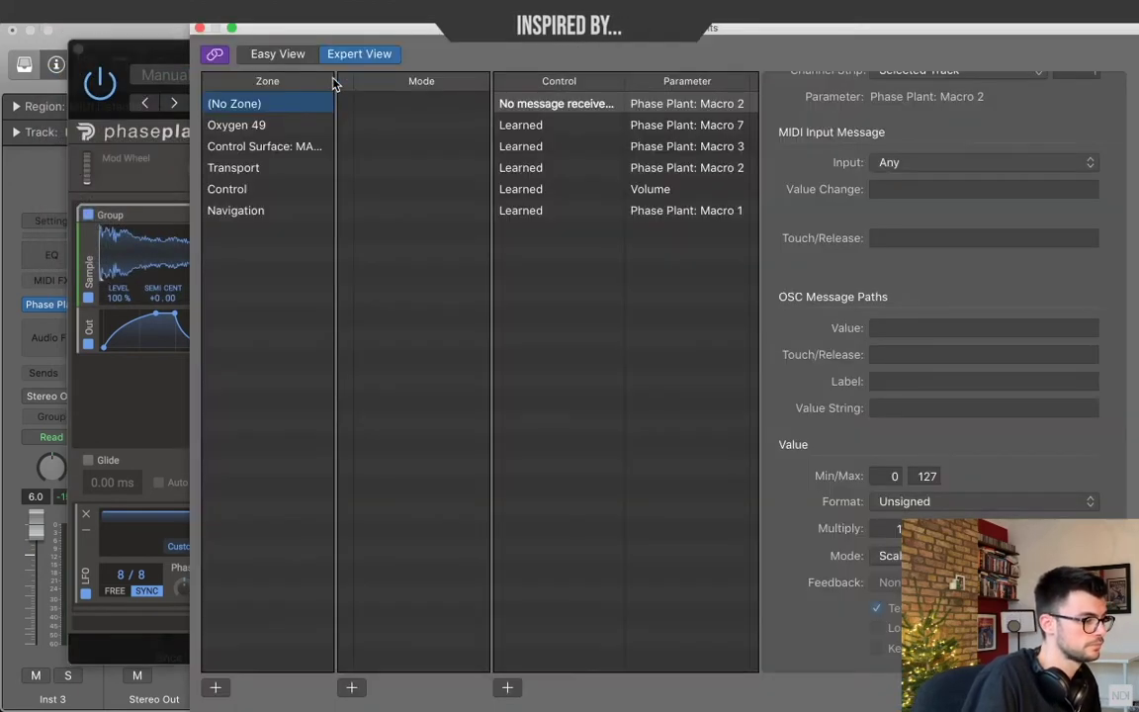
left_click(289, 57)
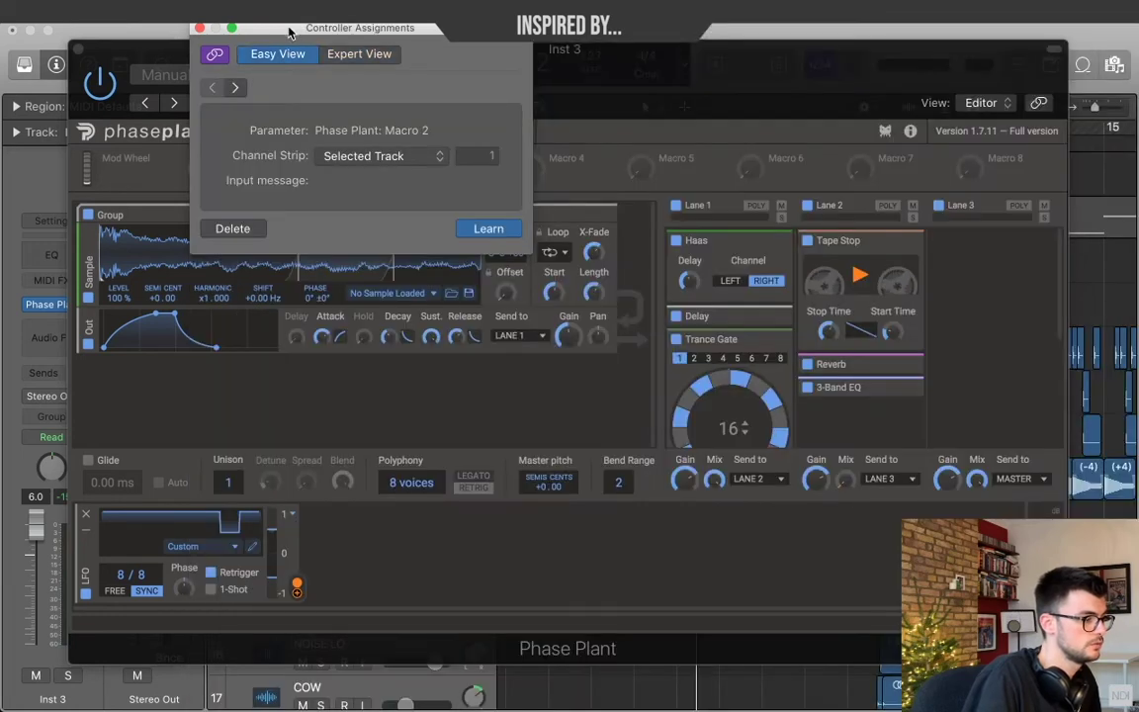
left_click_drag(289, 33, 593, 40)
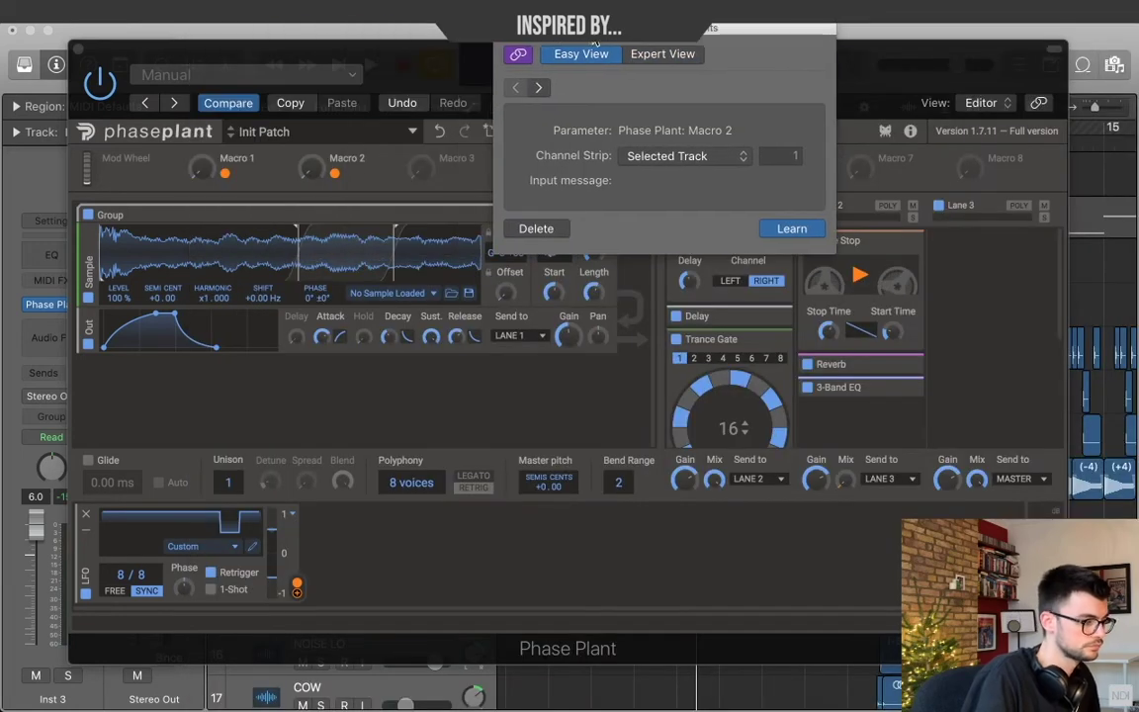
left_click(308, 166)
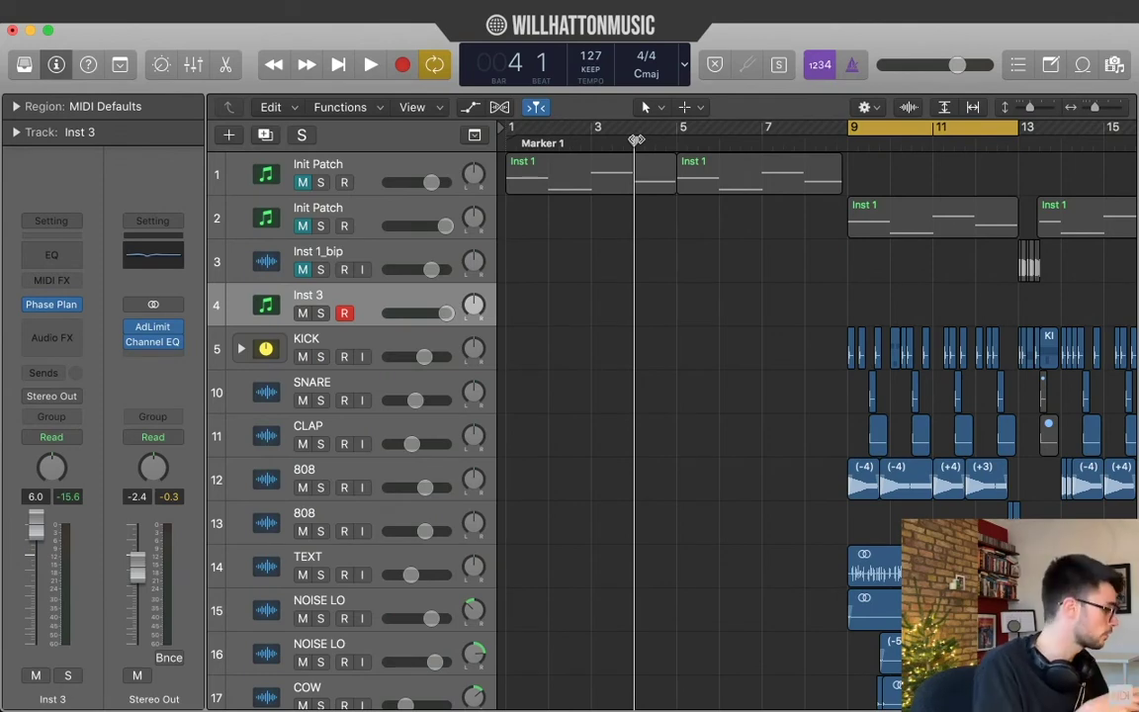
Record a MIDI performance on the Inst 3 track up to bar 17, and undo the last edit
key("r")
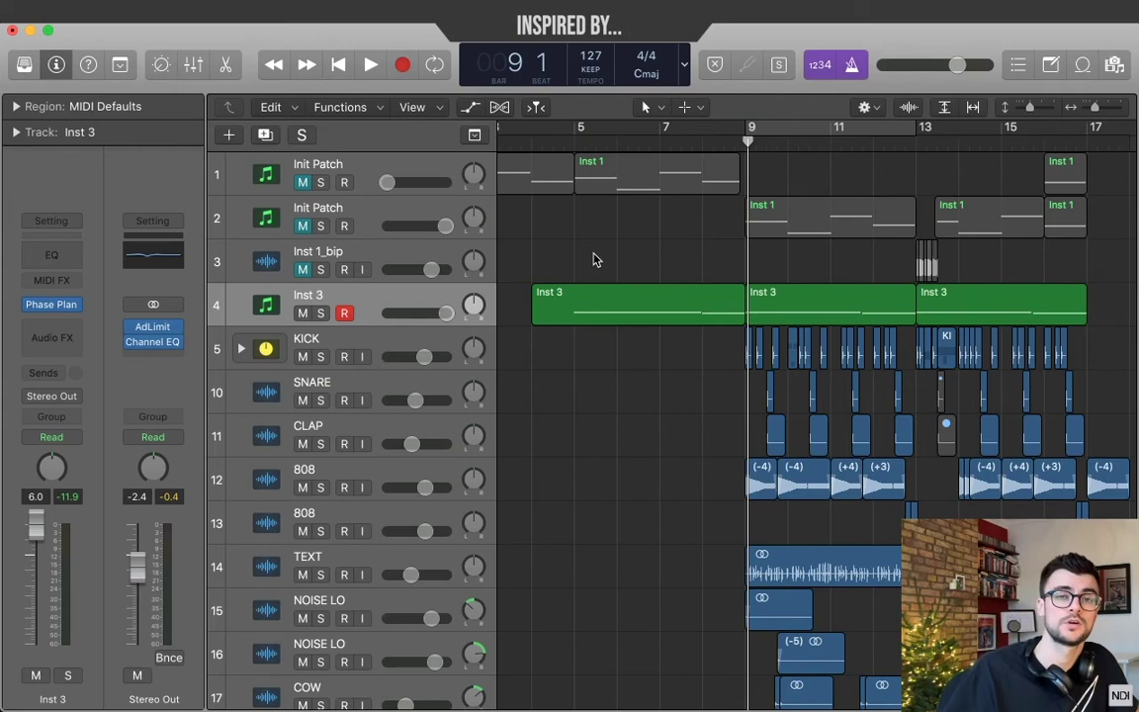
key("super+z")
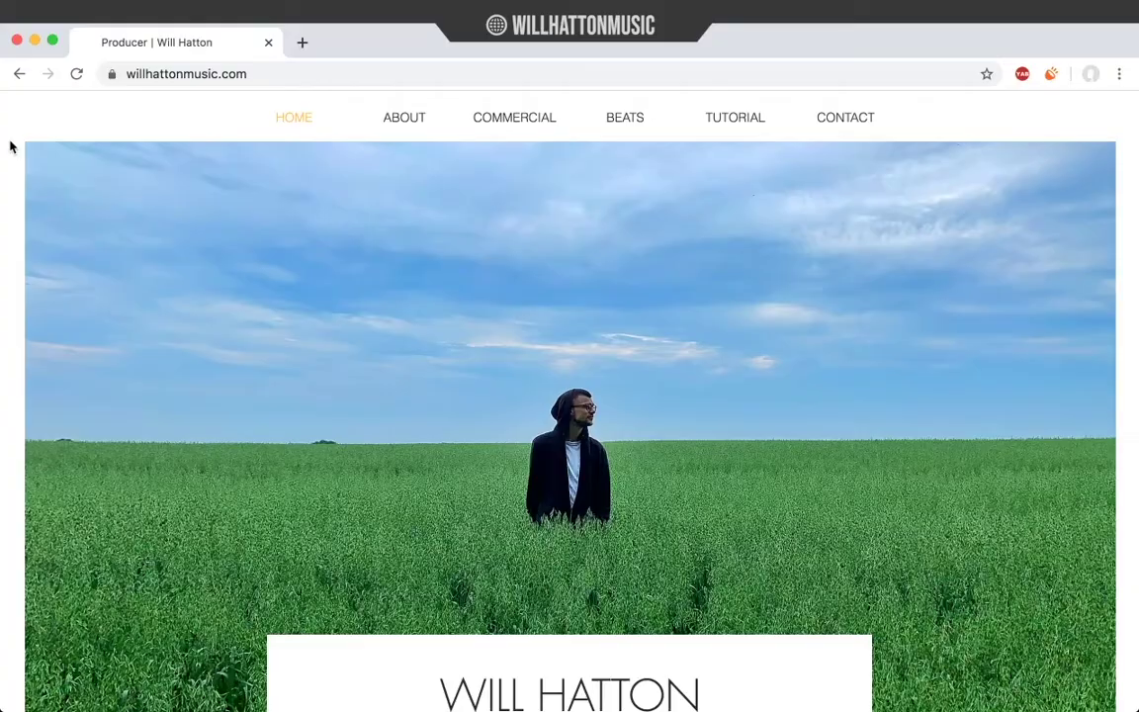
Switch to the browser, look over the producer's home page, and open the site's Tutorial page at its plugins and presets section
scroll(10, 146, "down", 10)
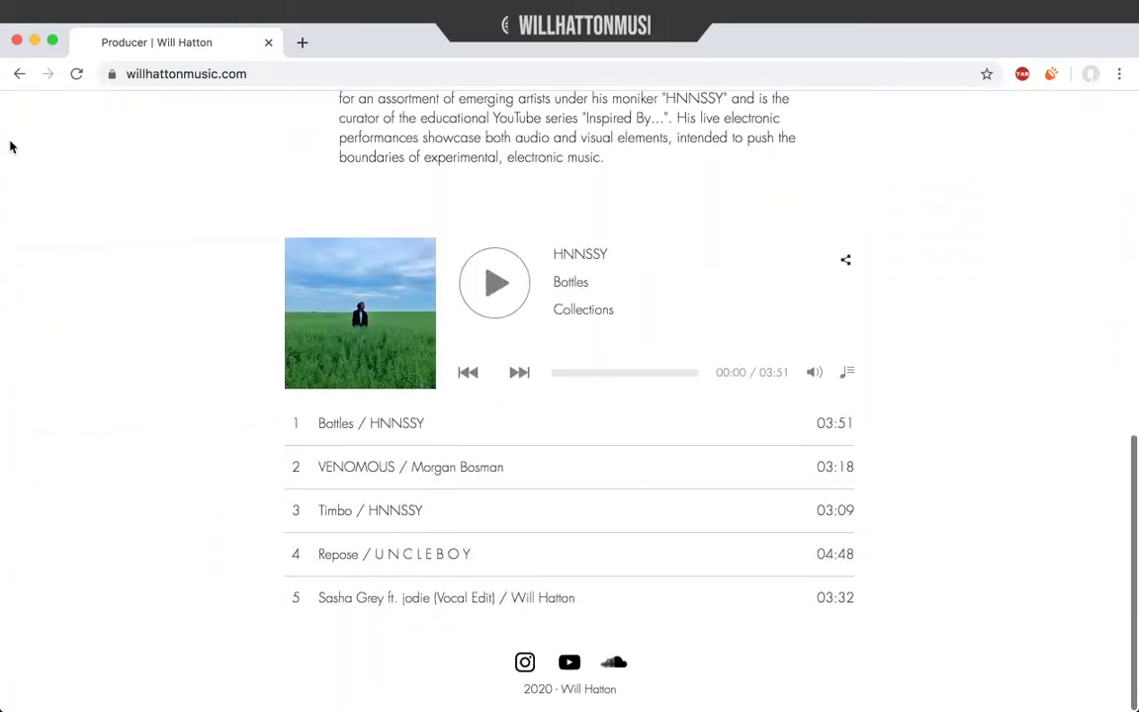
scroll(10, 145, "up", 10)
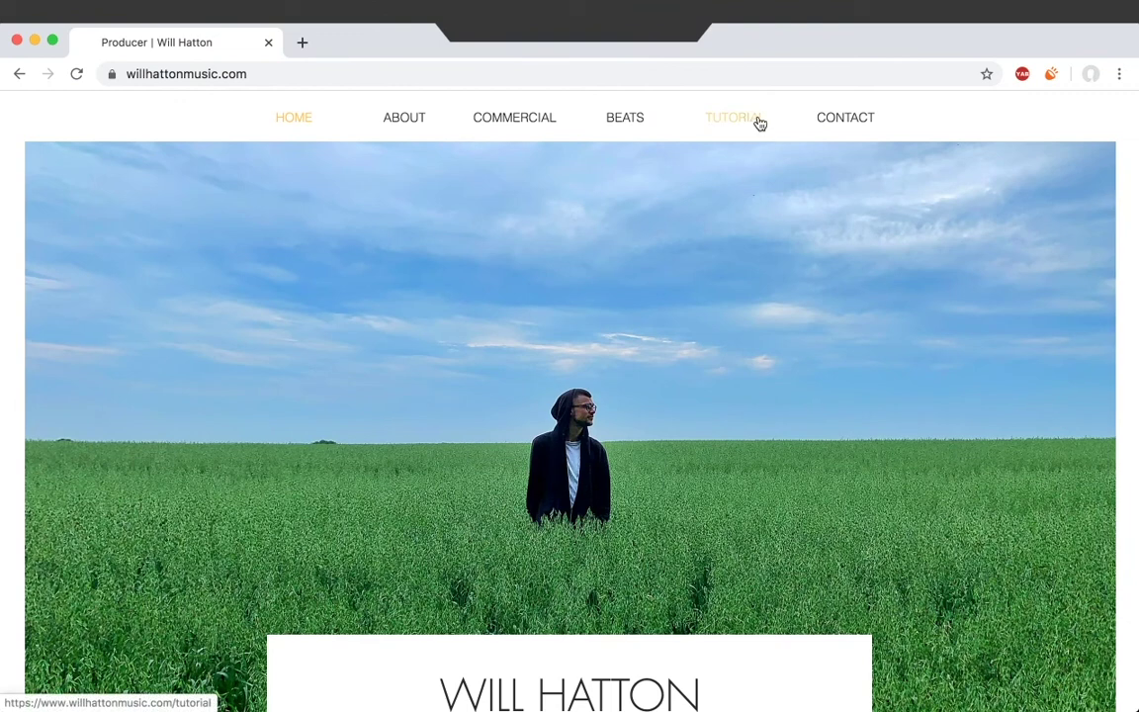
left_click(735, 118)
scroll(911, 246, "down", 5)
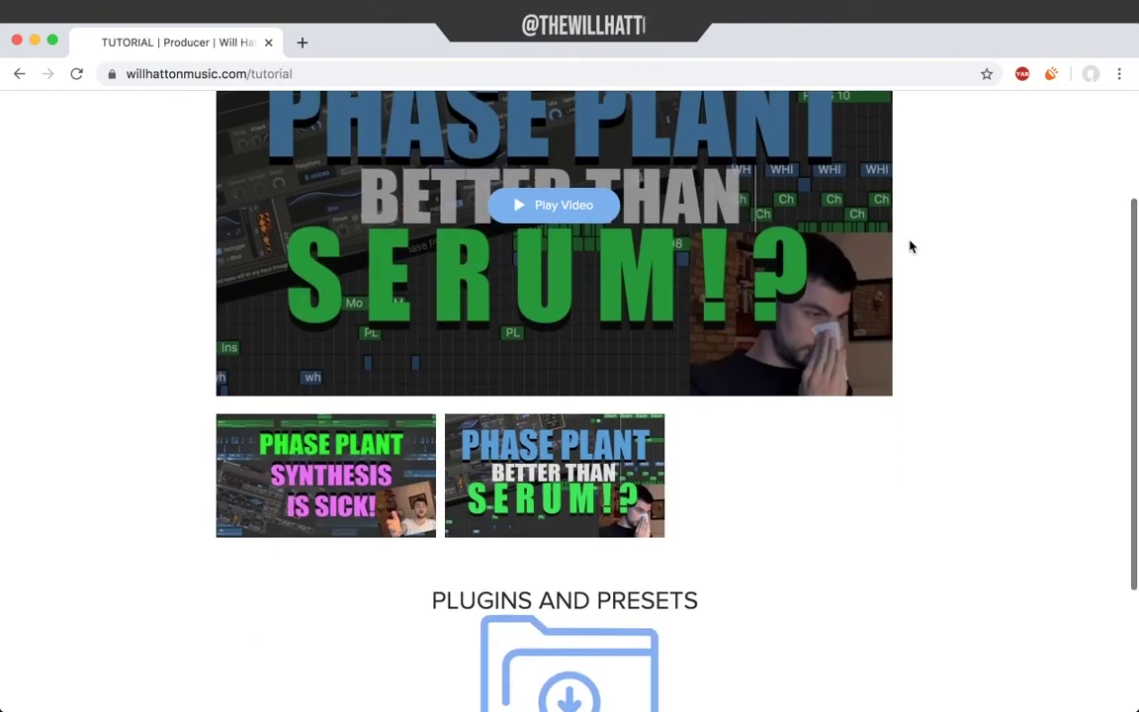
Open the Plugins and Presets folder in Google Drive and download the RHYTHMIC REESE (PHASEPLANT) preset
left_click(594, 506)
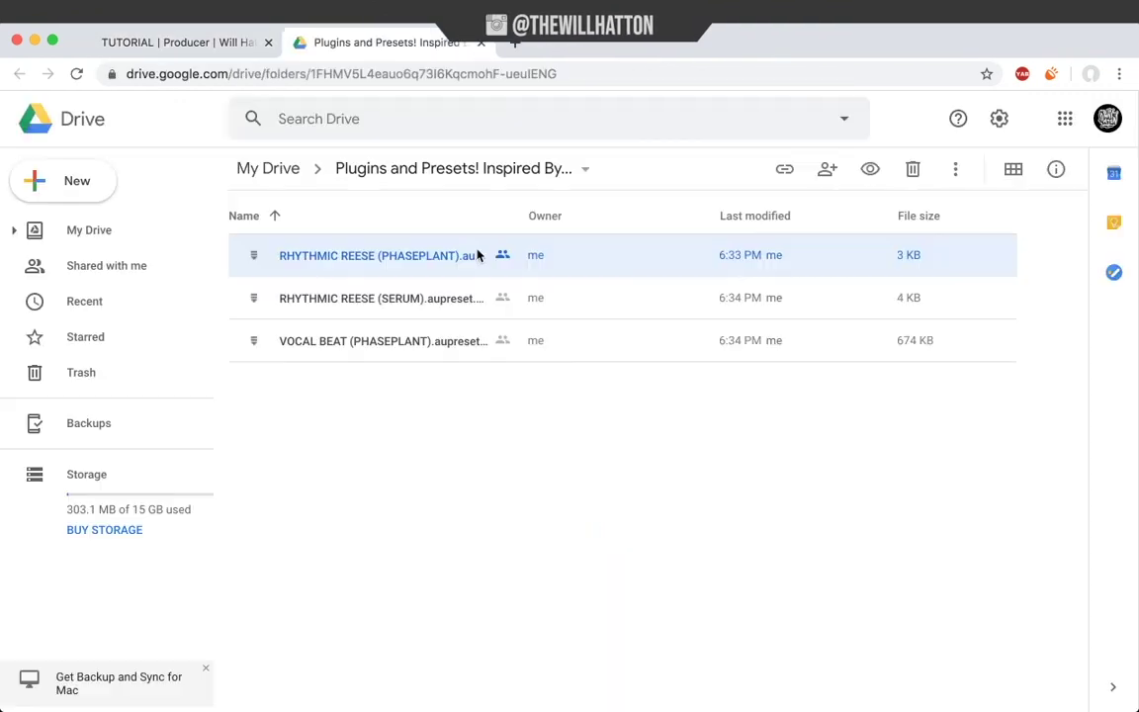
left_click(954, 170)
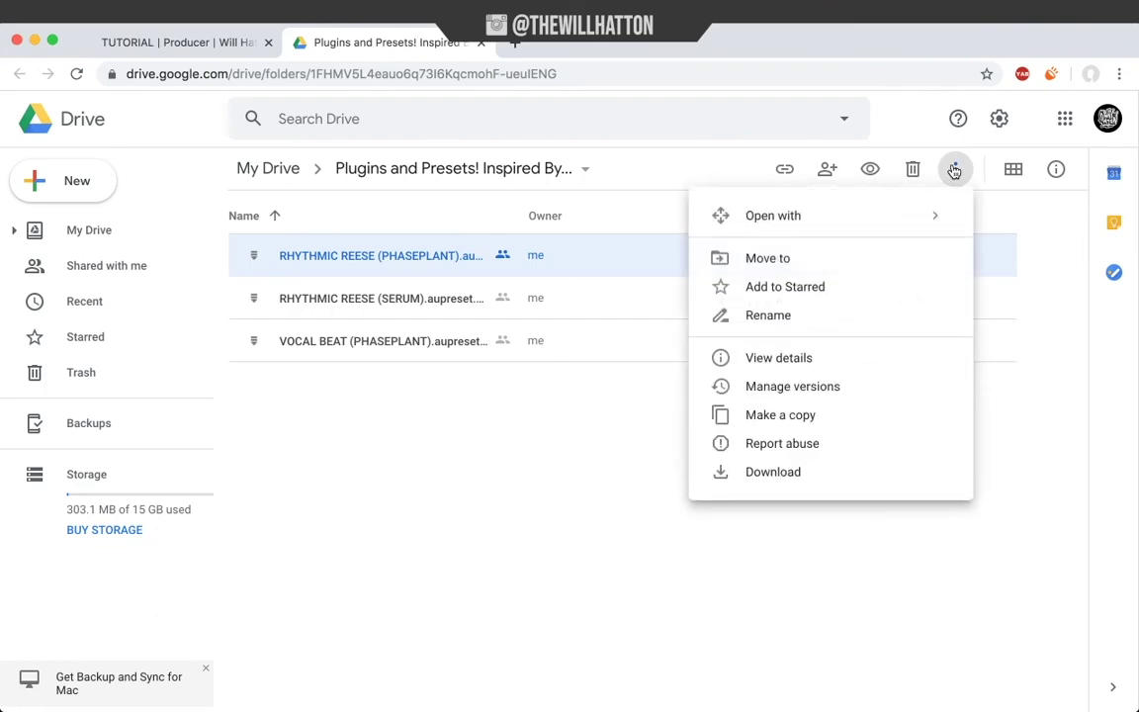
left_click(747, 472)
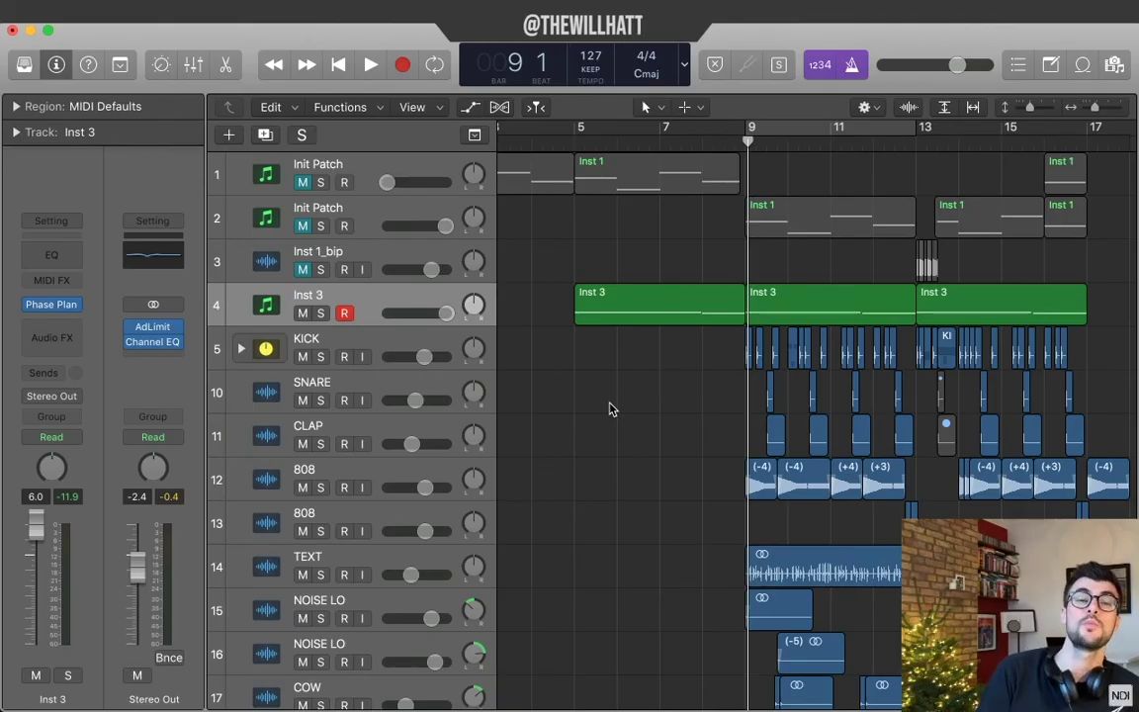